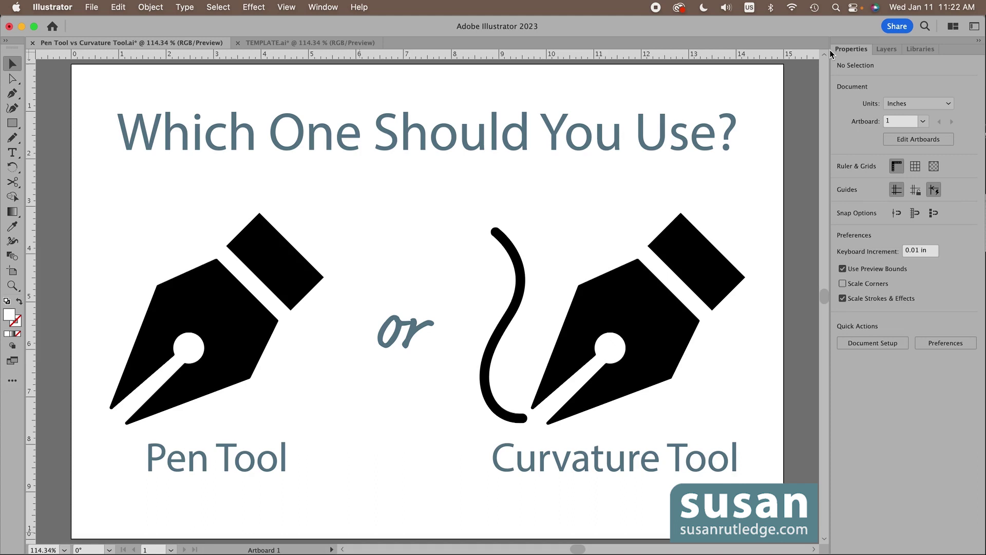
Step: Switch to the TEMPLATE.ai document with the circle-and-rectangle outline
left_click(347, 42)
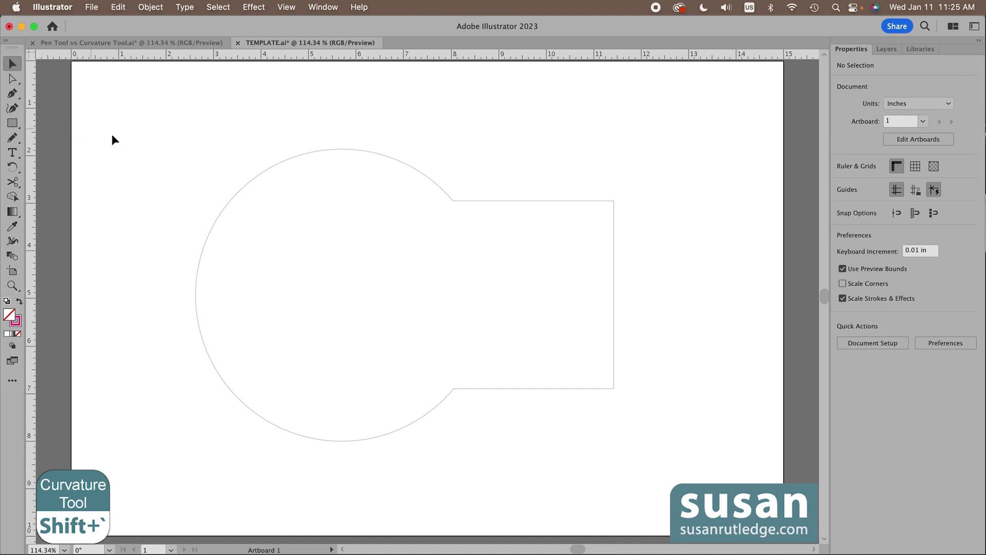
Step: Start a Curvature Tool path with its first anchor at the lower notch corner
key("shift+grave")
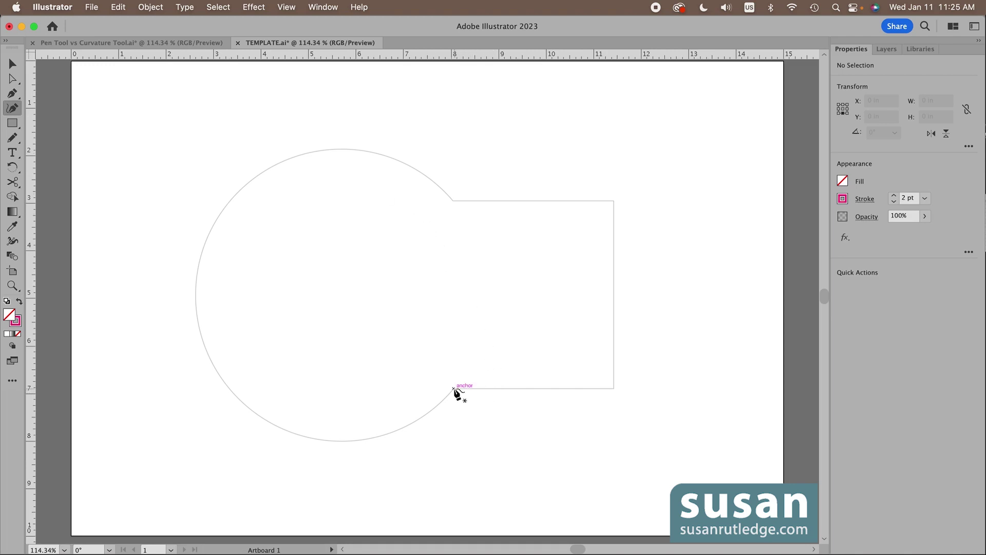
left_click(454, 389)
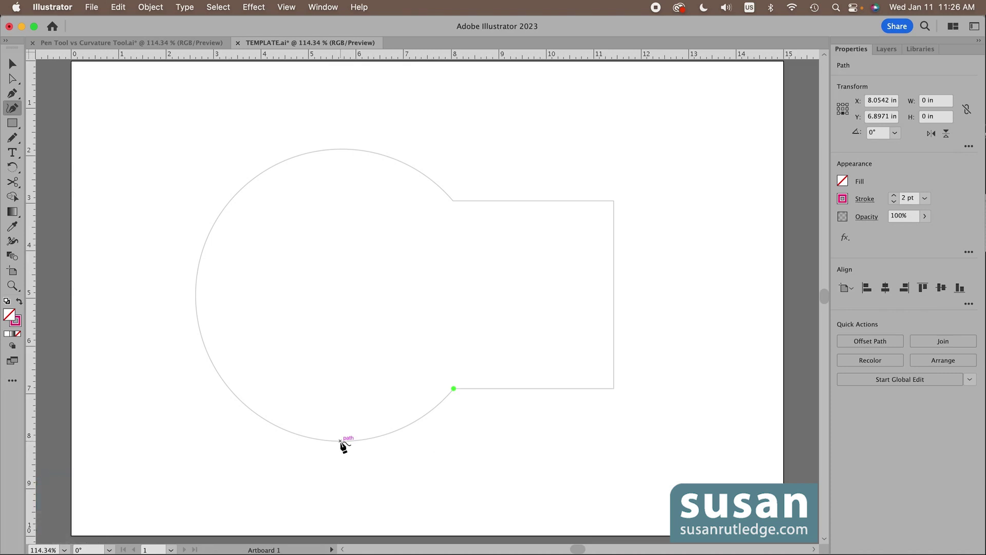
Step: Curve the path through the circle's bottom, left edge and top to the upper notch corner
left_click(340, 440)
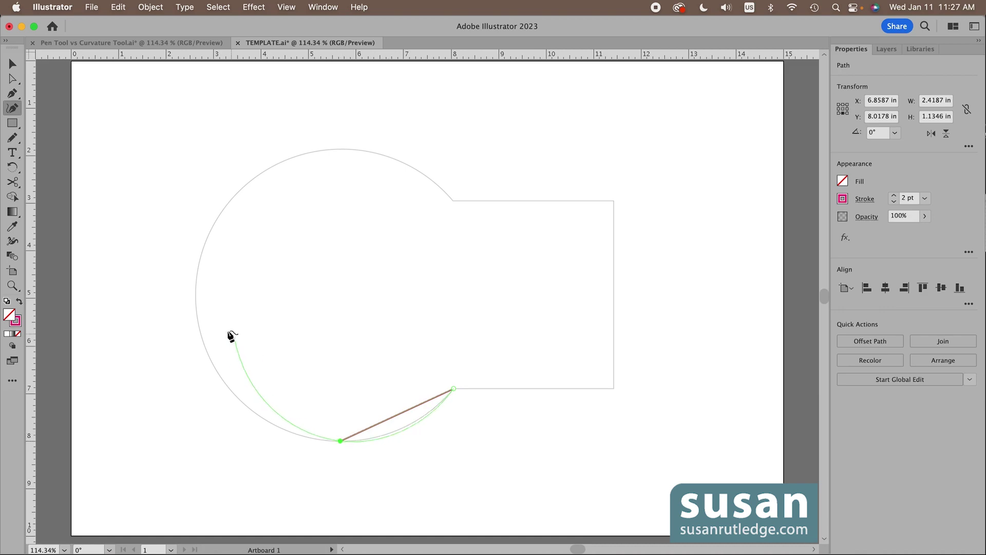
left_click(196, 296)
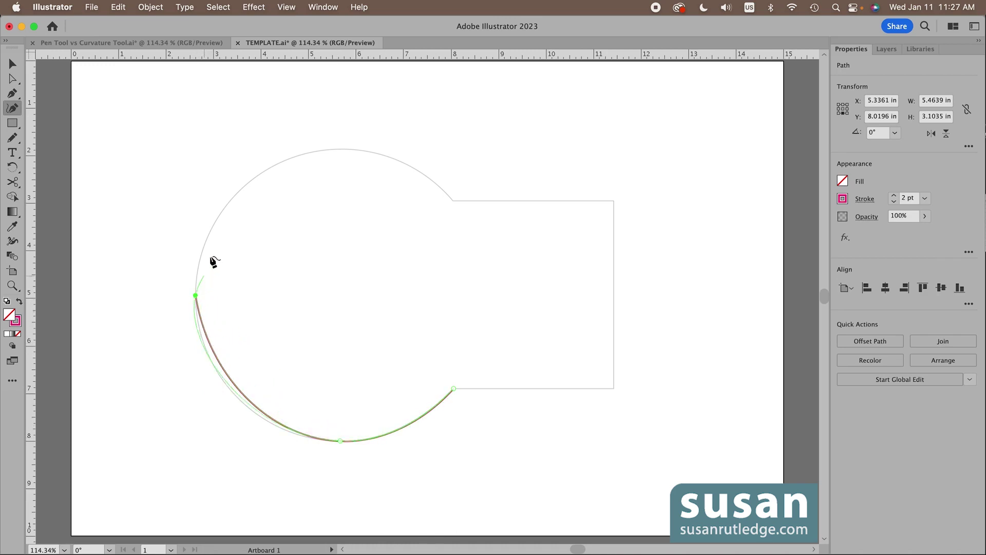
left_click(344, 150)
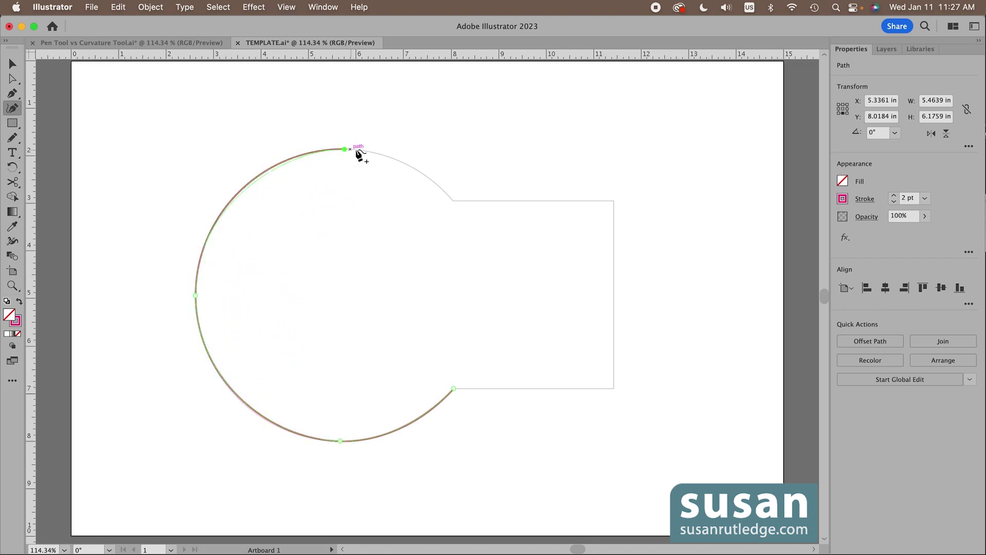
left_click(454, 202)
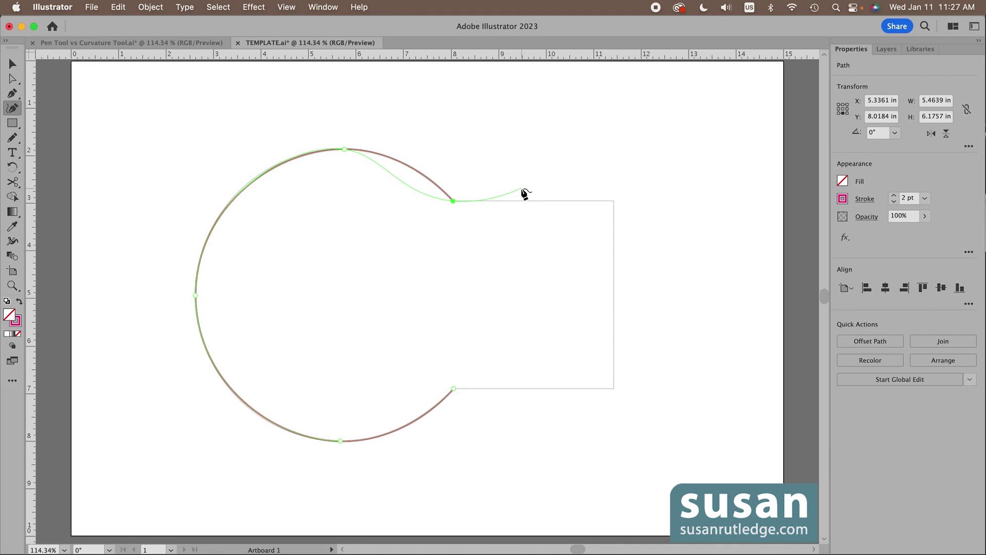
Step: Run the path around the rectangle's right corners, close it, and make the start a sharp corner
left_click(452, 201)
left_click(614, 200)
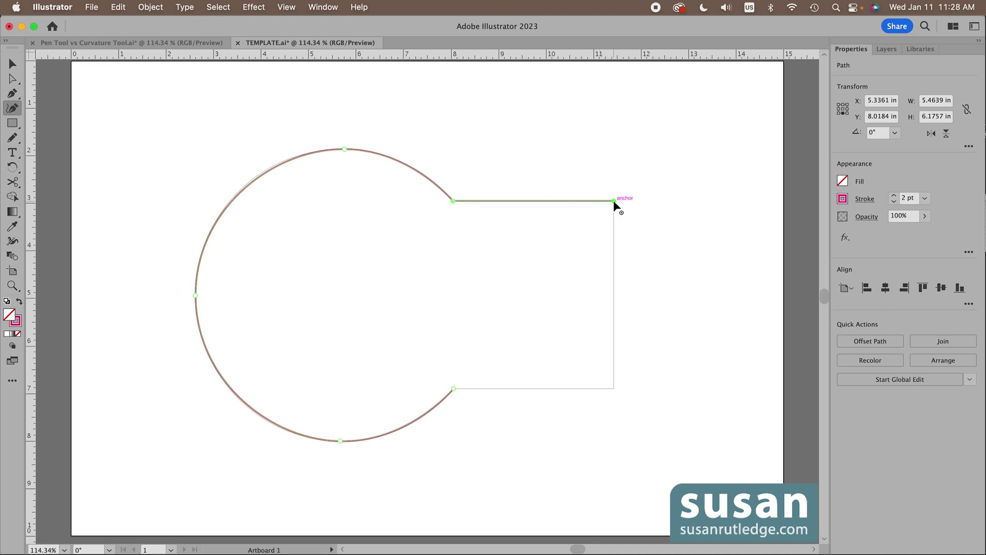
left_click(613, 389)
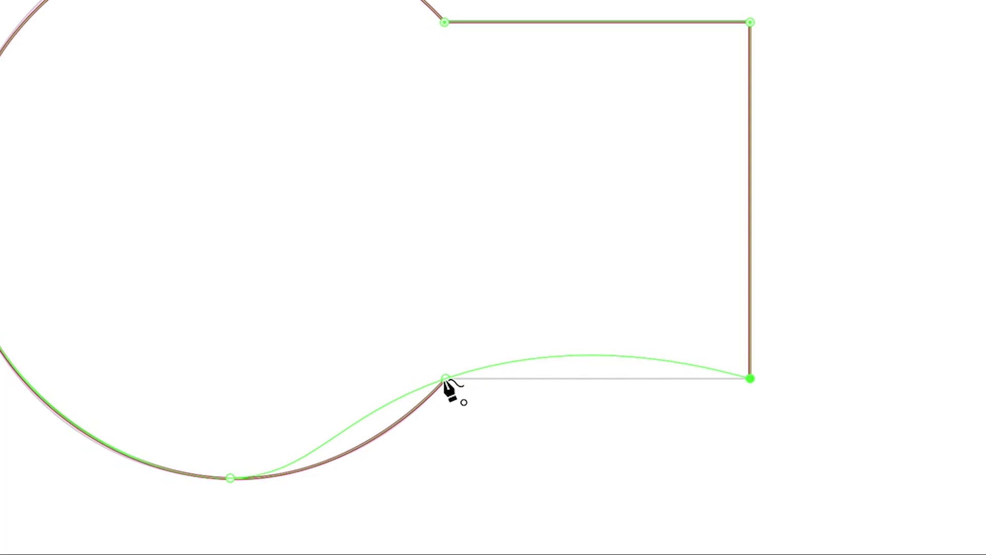
left_click(446, 379)
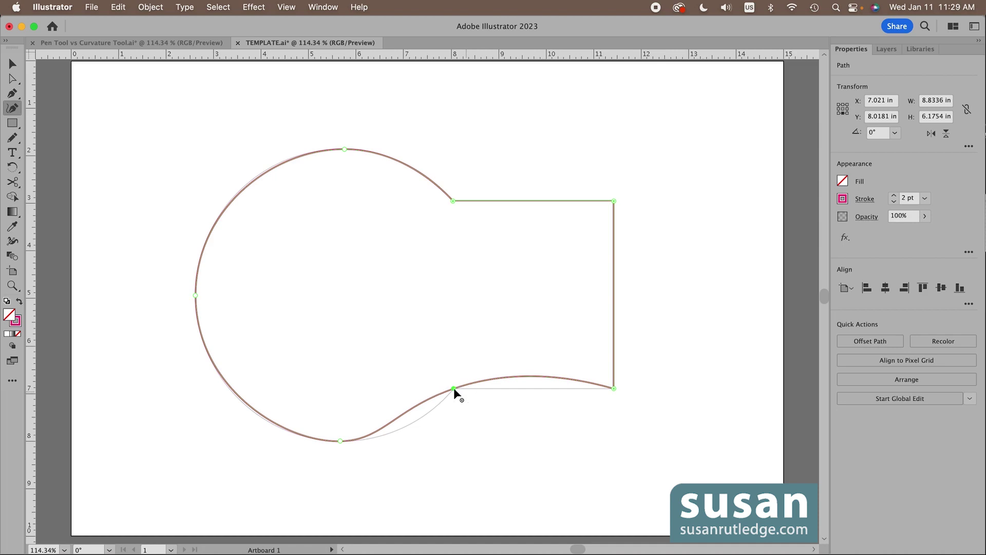
double_click(454, 389)
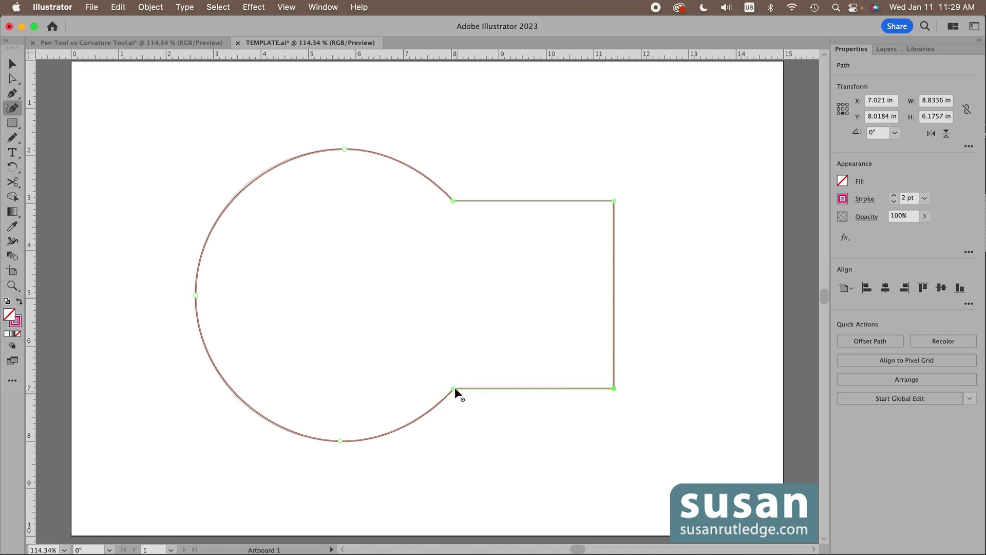
left_click(455, 389)
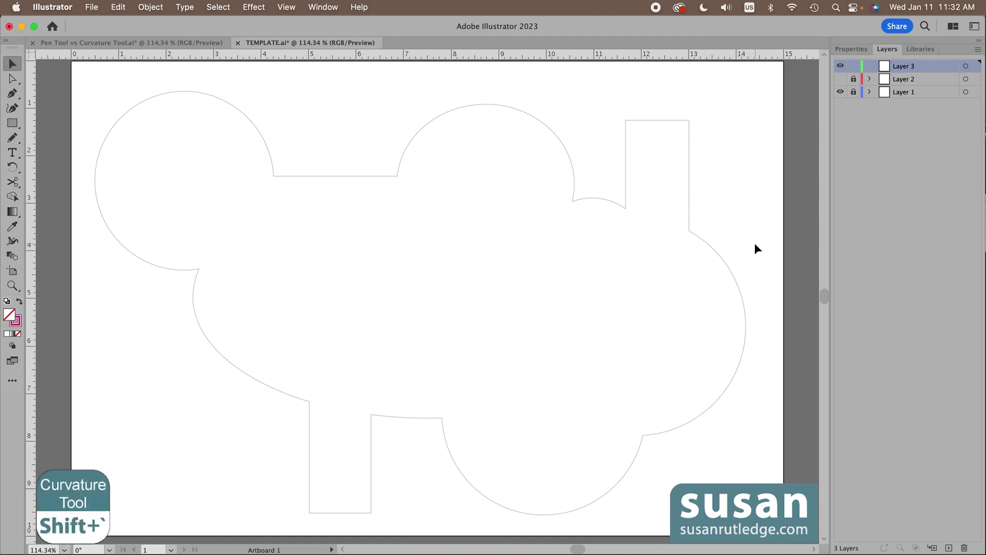
Step: Start a Curvature Tool trace along the right bulge and around the lower circle
key("shift+grave")
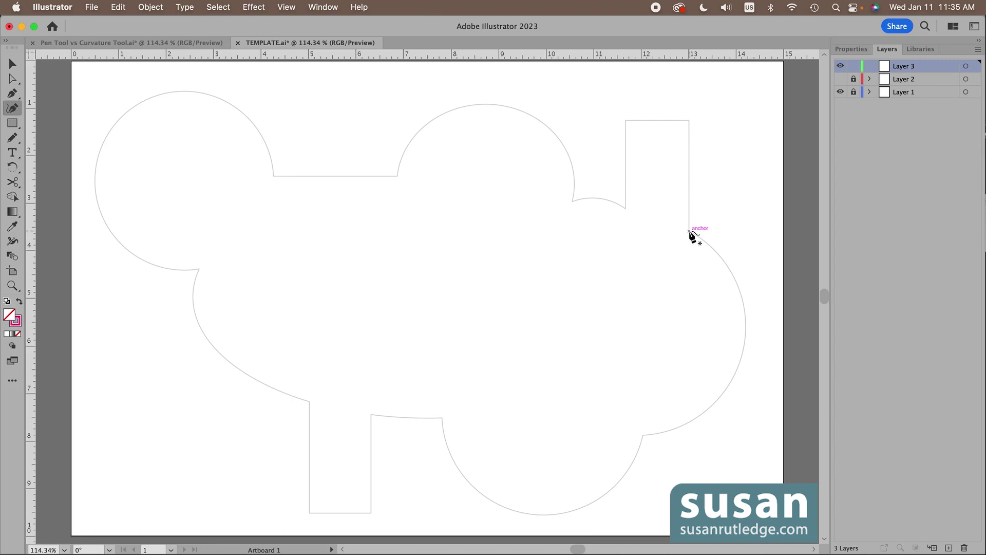
left_click(689, 231)
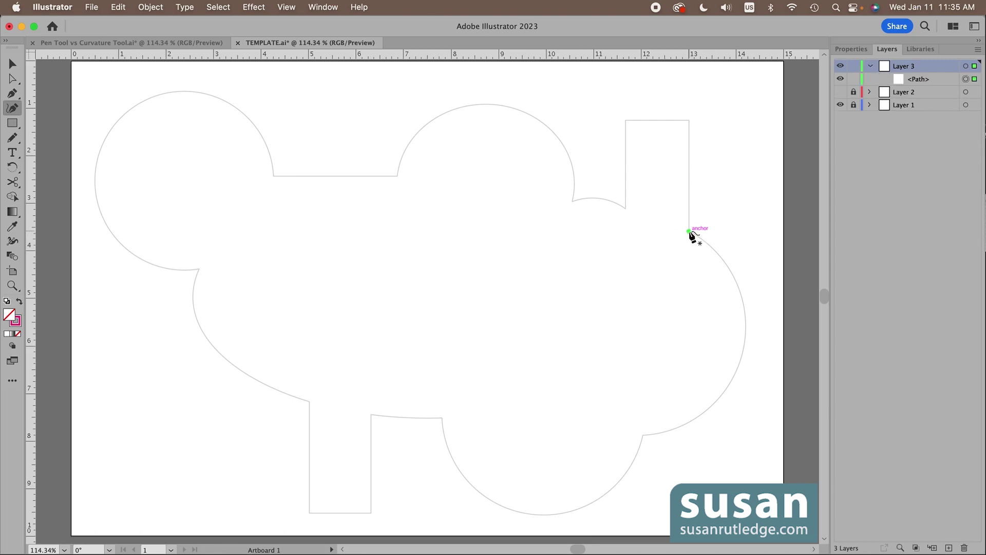
left_click(737, 367)
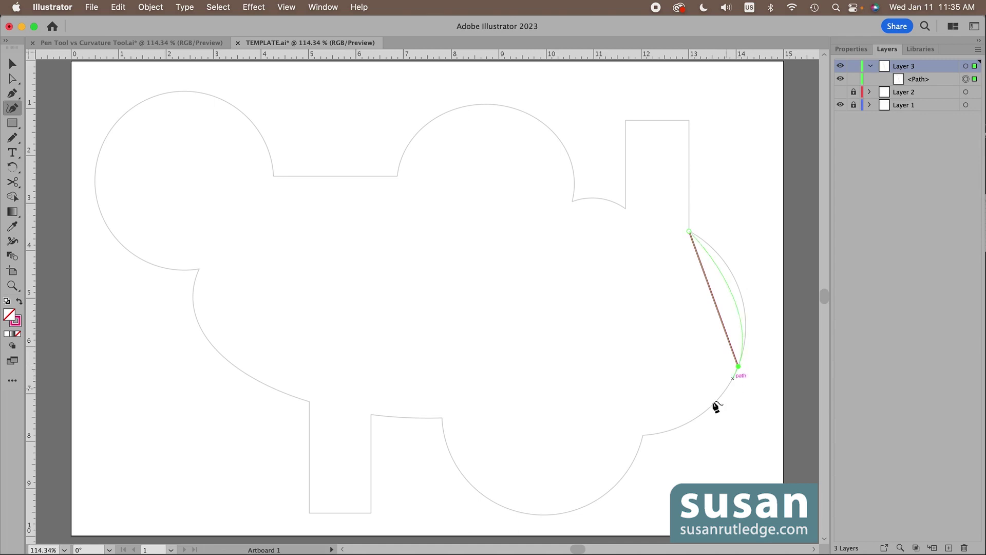
left_click(643, 436)
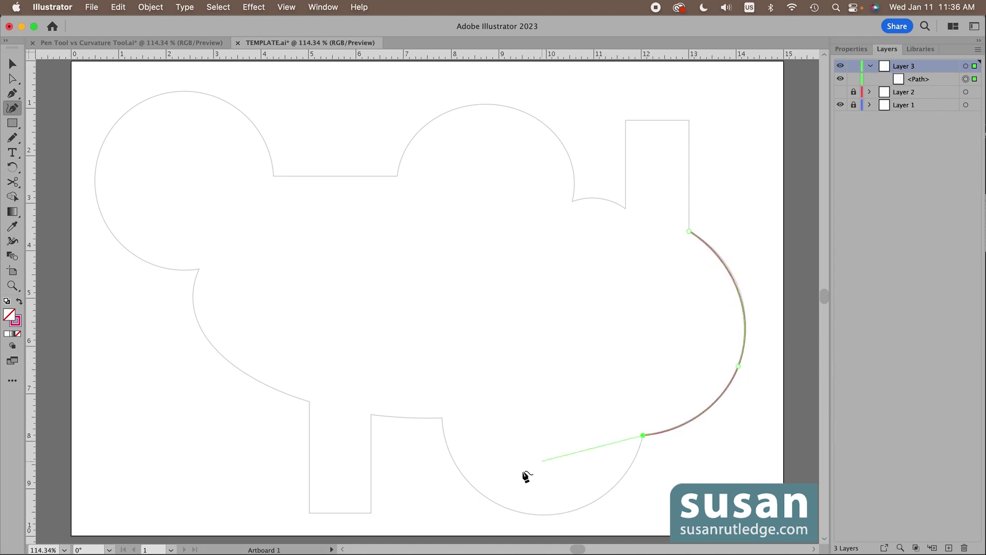
left_click(542, 514)
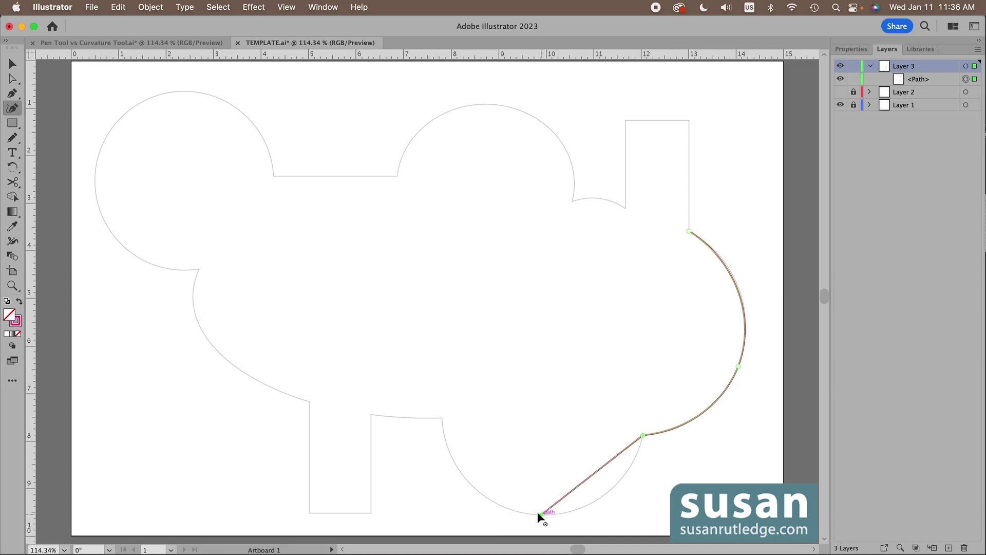
left_click(442, 419)
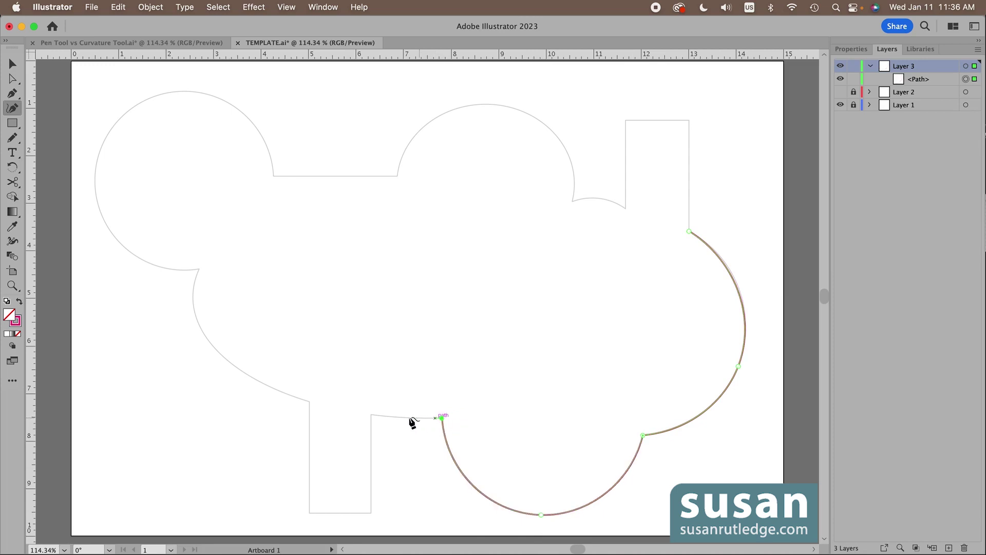
Step: Trace the bottom tab with corner points, then continue onto the lower-left curve
double_click(371, 414)
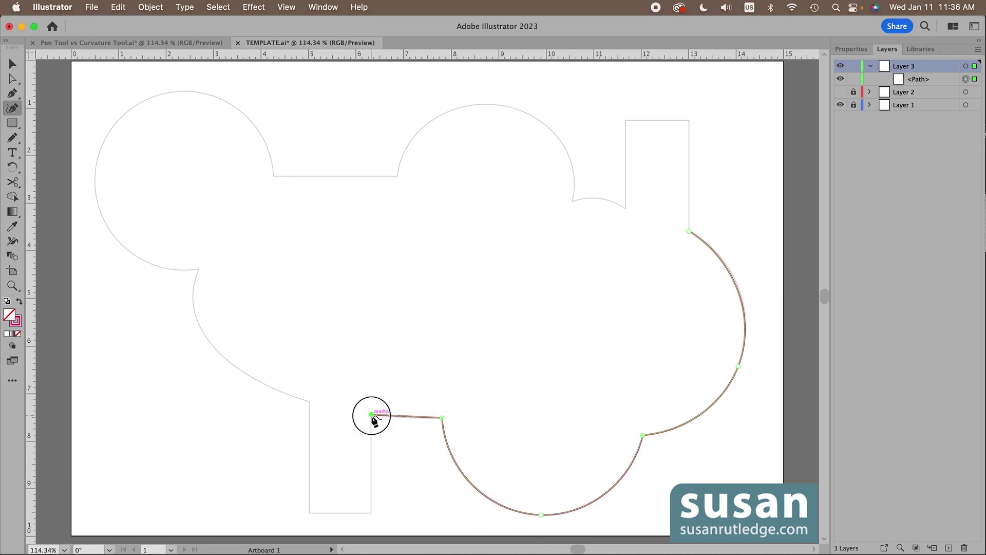
double_click(371, 513)
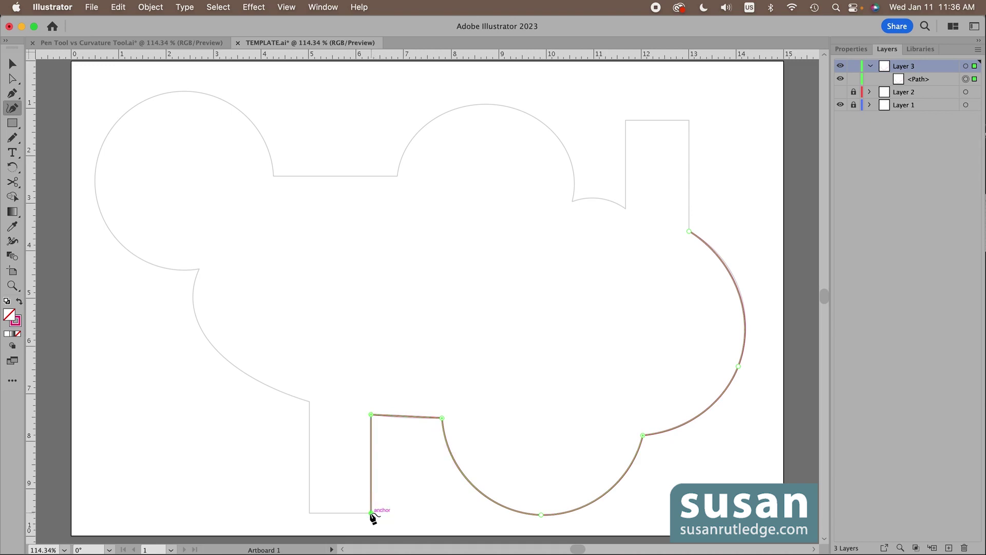
double_click(309, 513)
left_click(309, 401)
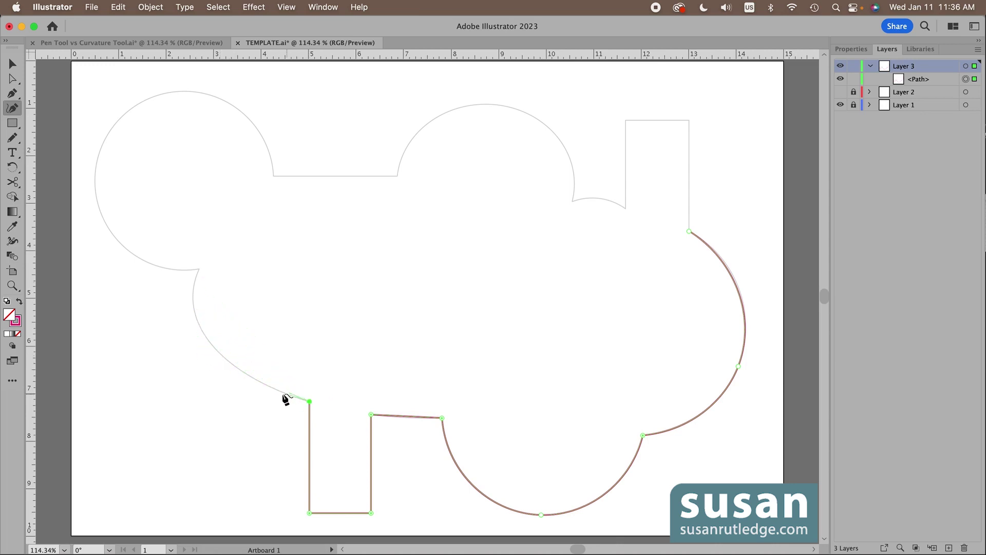
left_click(225, 357)
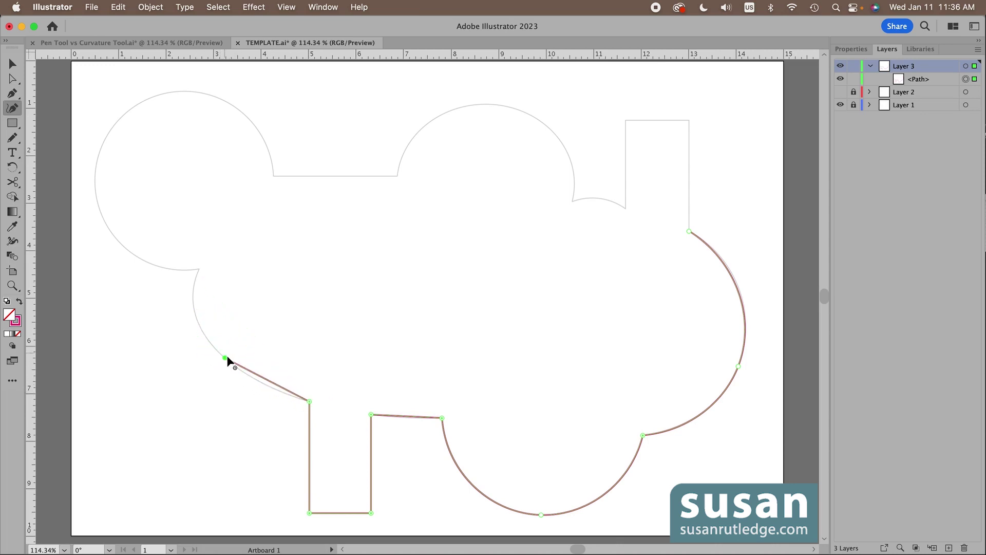
Step: Curve the trace around the upper-left circle and add corner points along the flat top edge
left_click(199, 268)
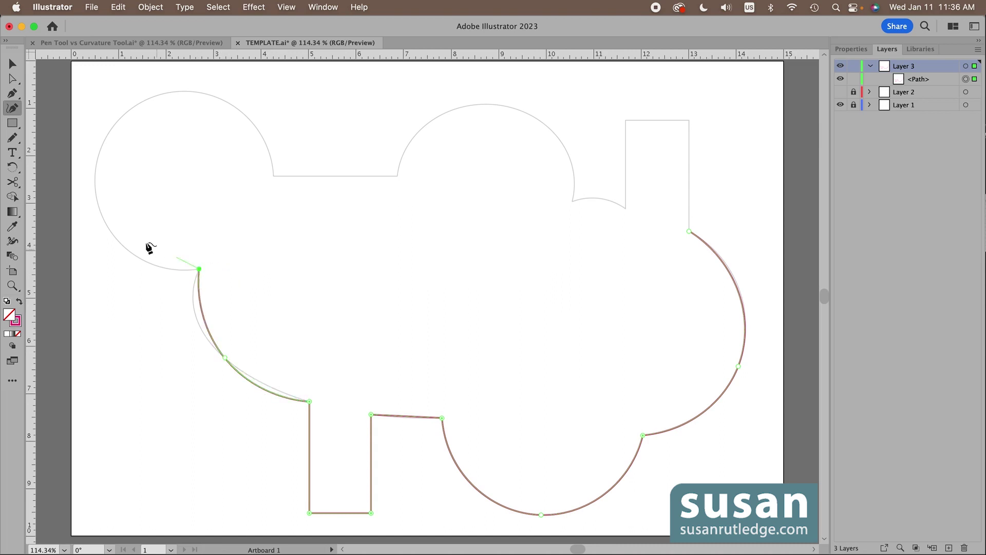
left_click(96, 190)
left_click(151, 97)
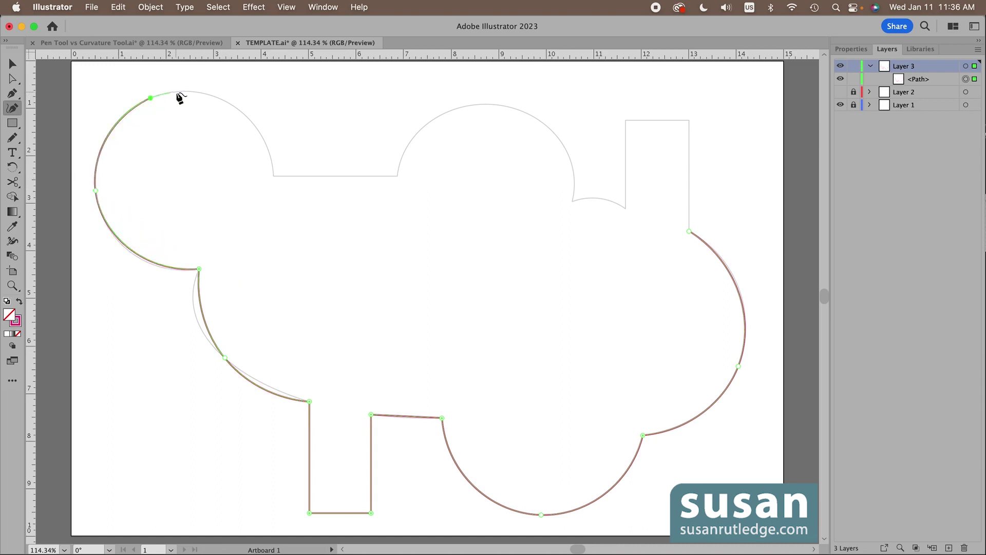
left_click(250, 120)
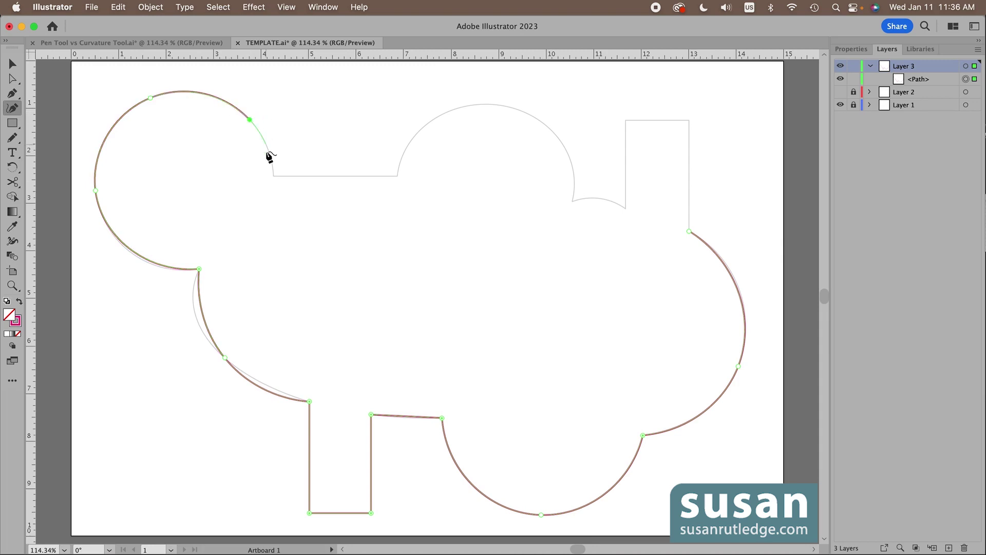
double_click(274, 175)
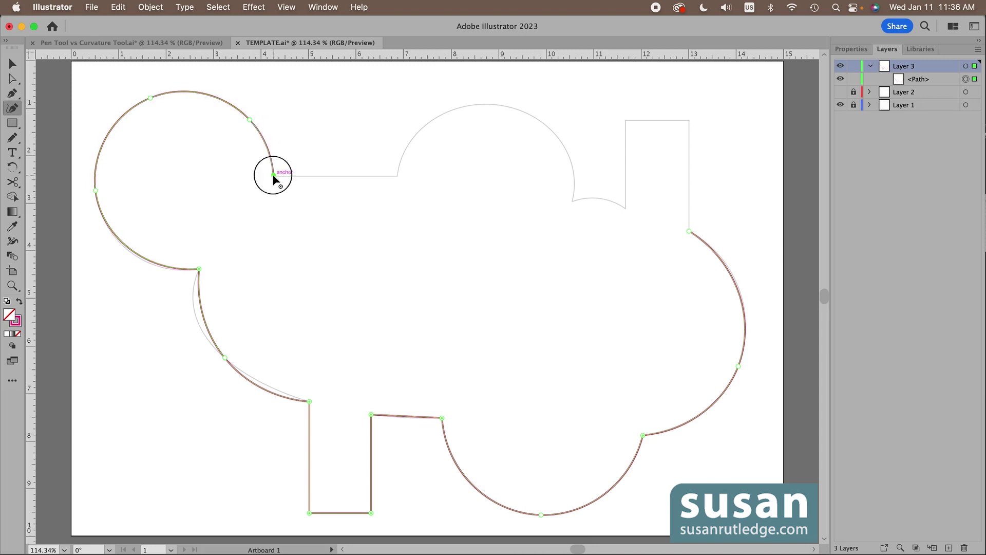
double_click(397, 176)
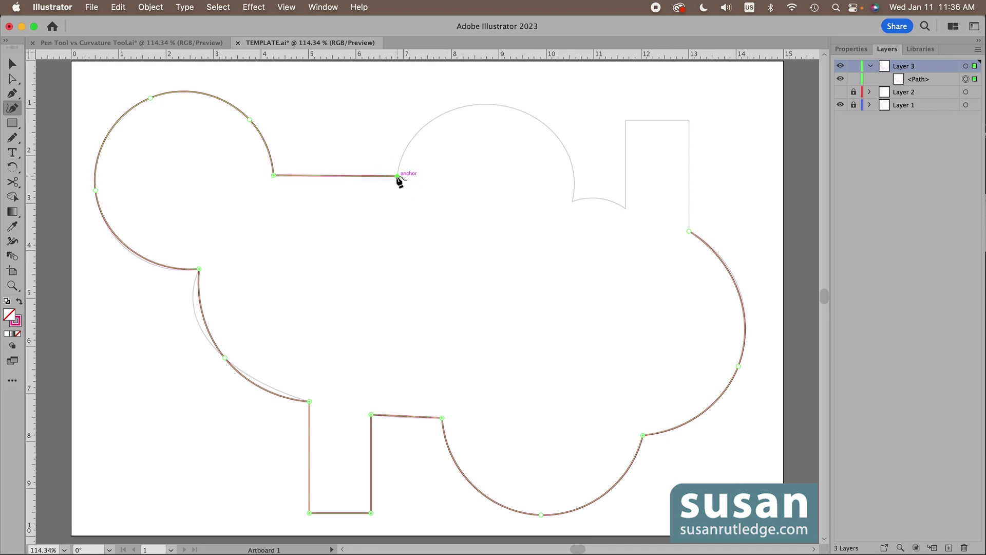
Step: Continue over the middle arc, the notch, and the tall rectangle's top corners
left_click(495, 105)
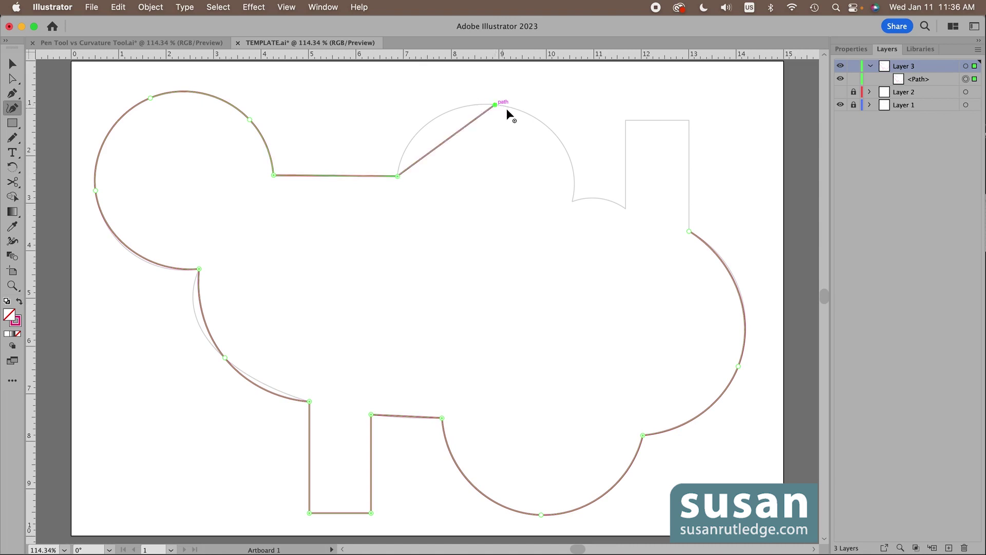
left_click(560, 139)
left_click(573, 199)
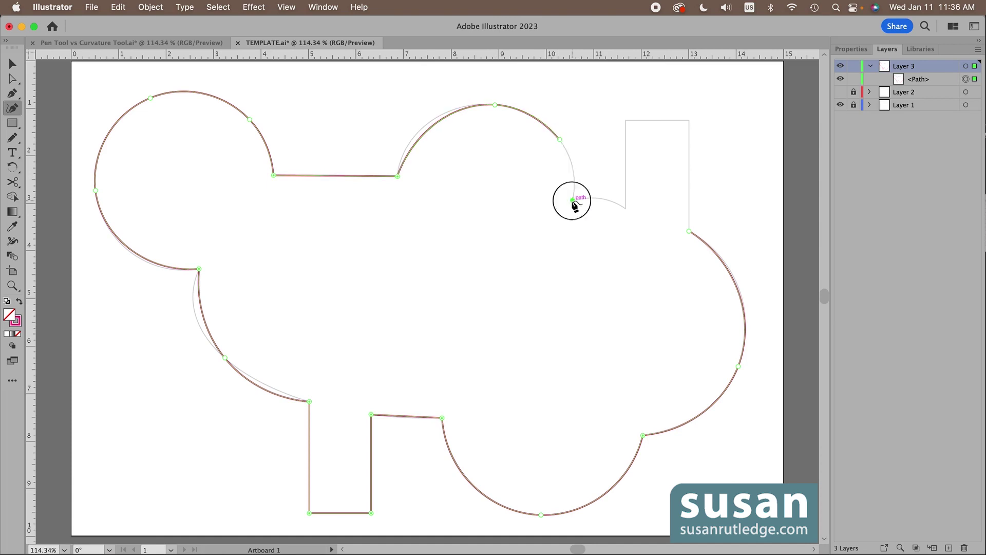
left_click(625, 208)
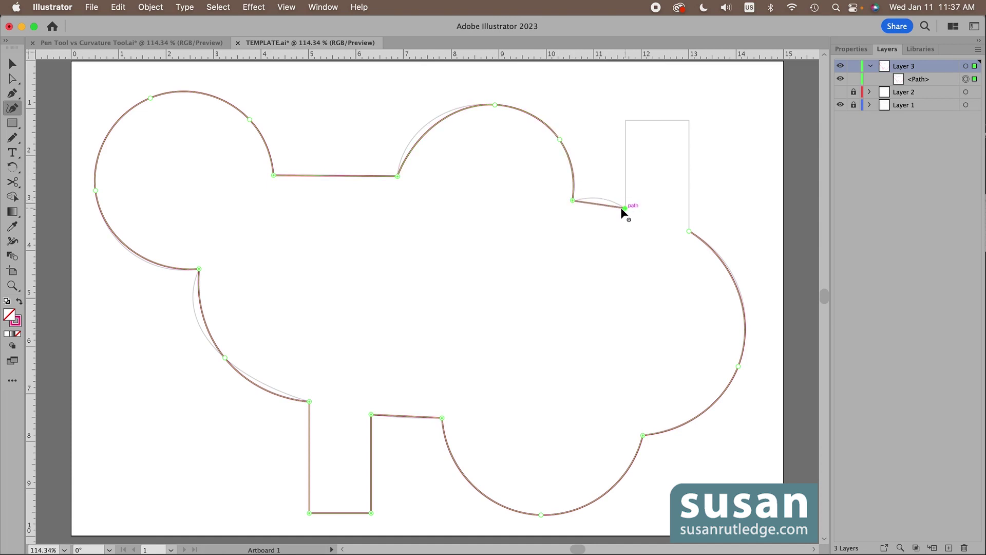
left_click(625, 120)
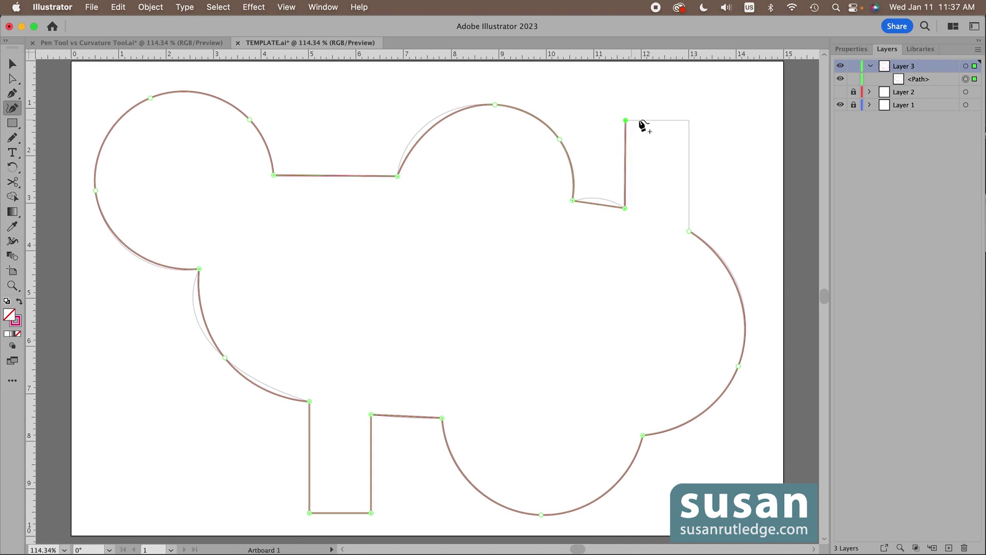
left_click(689, 121)
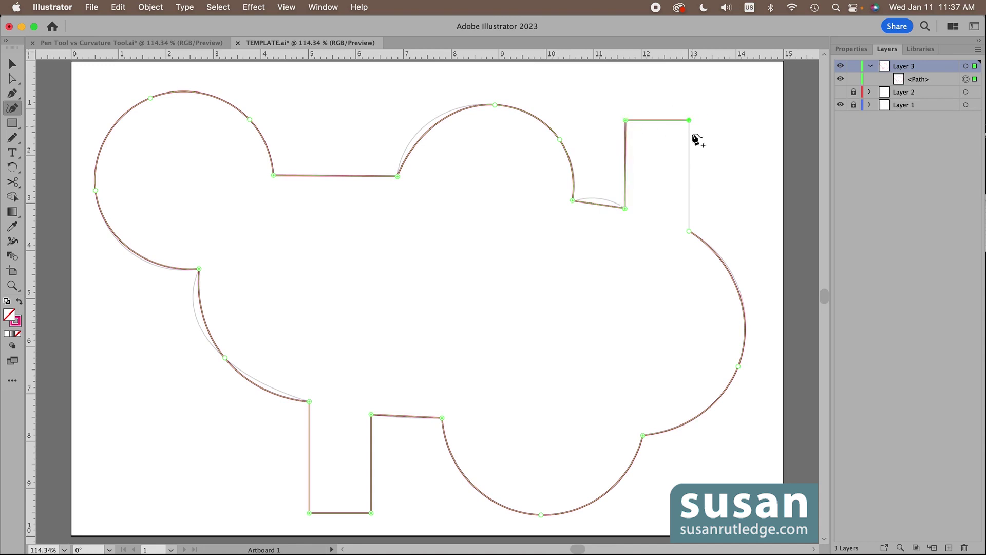
Step: Close the trace with a sharp corner, then add and nudge anchors so the curves fit the template
left_click(689, 231)
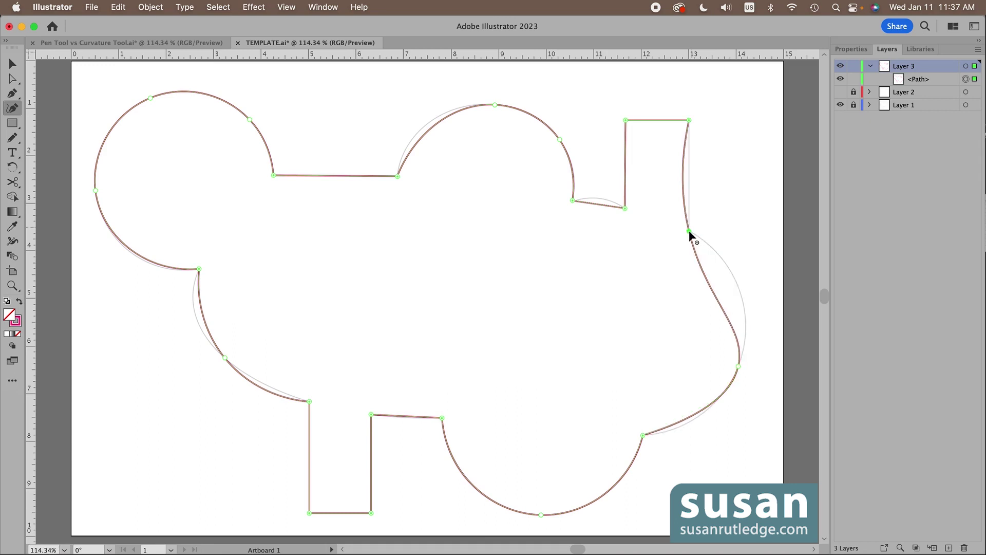
double_click(690, 231)
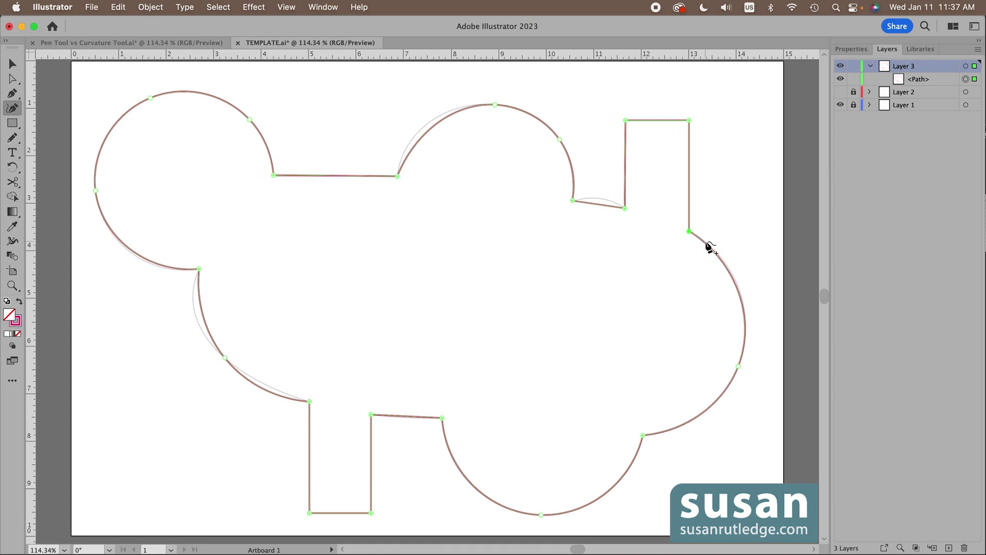
left_click(599, 200)
left_click(428, 127)
left_click_drag(428, 127, 427, 126)
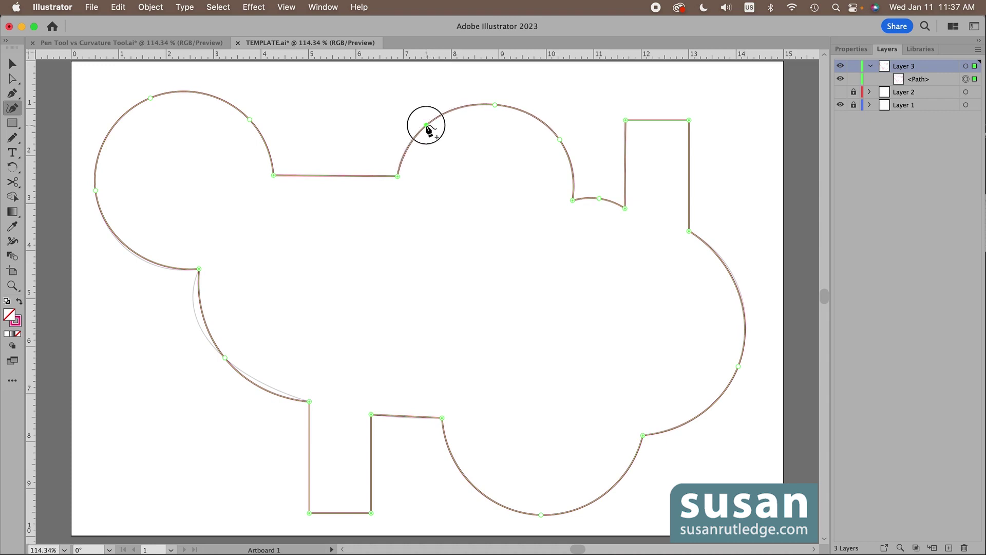
left_click(143, 260)
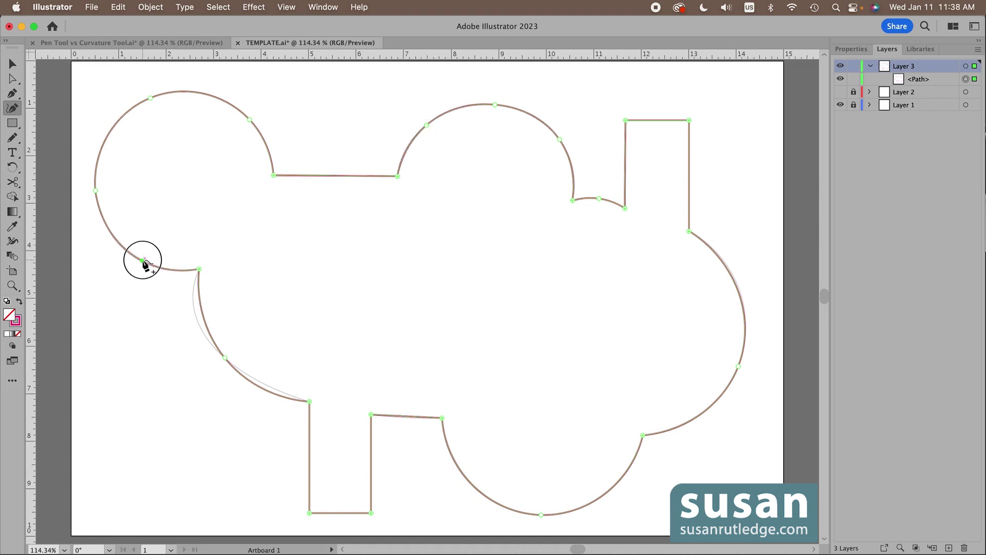
left_click_drag(144, 262, 144, 260)
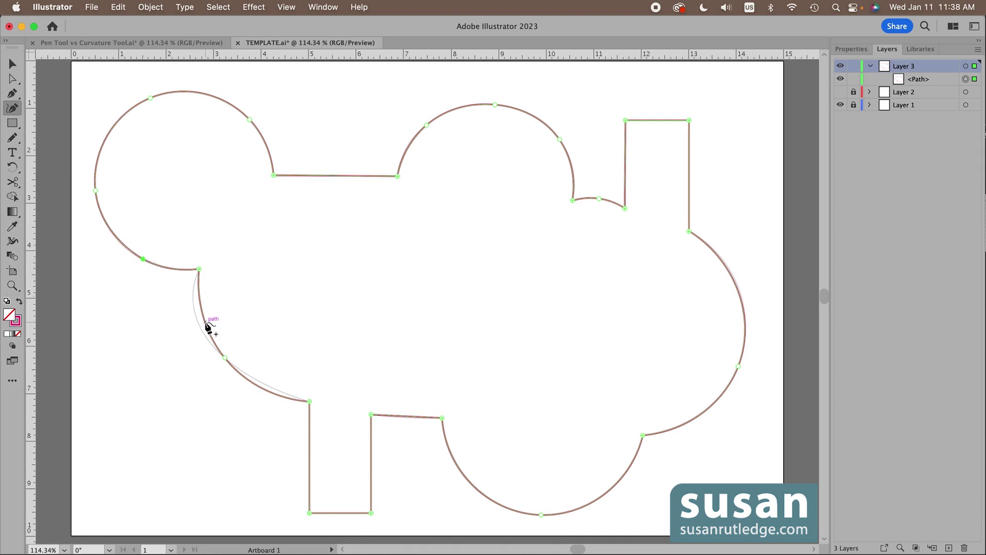
mouse_move(205, 323)
left_mouse_down()
mouse_move(194, 300)
mouse_move(202, 331)
mouse_move(199, 324)
left_mouse_up()
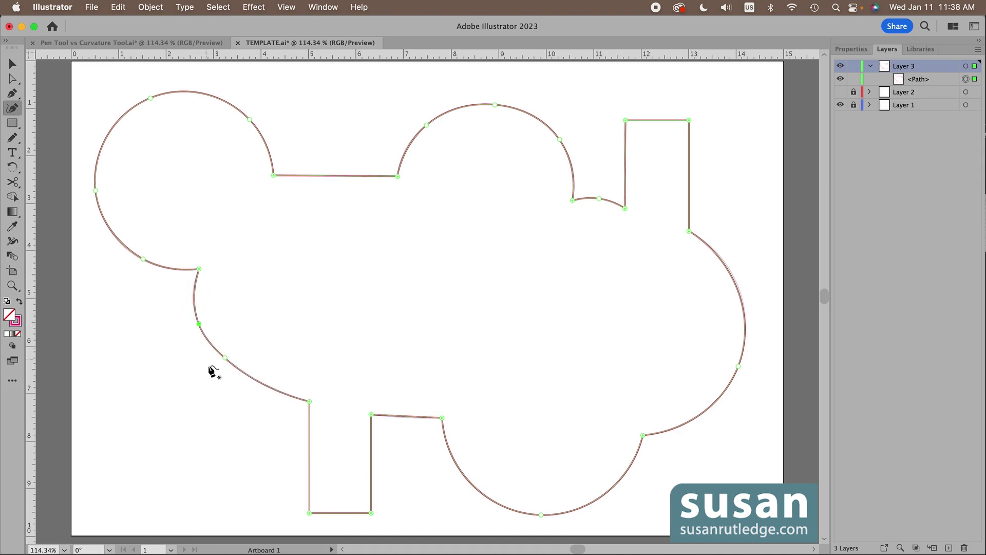
left_click(409, 417)
Step: Select the finished trace with the Selection Tool and delete it
key("v")
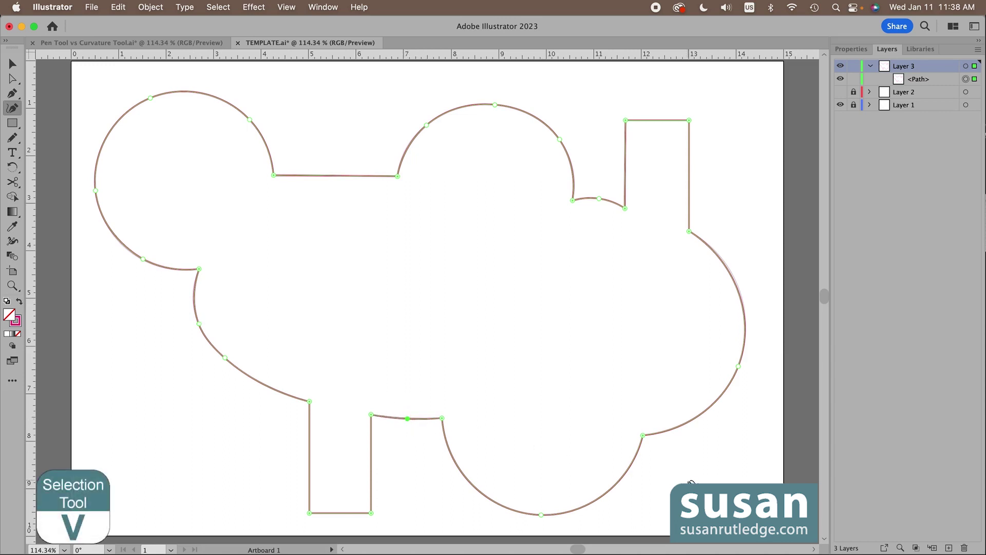
left_click(718, 440)
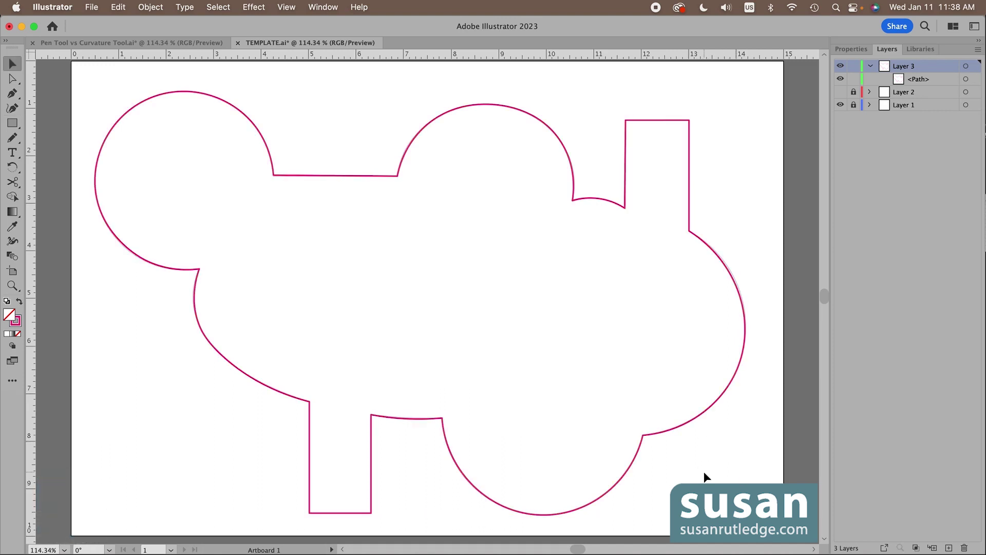
left_click(687, 422)
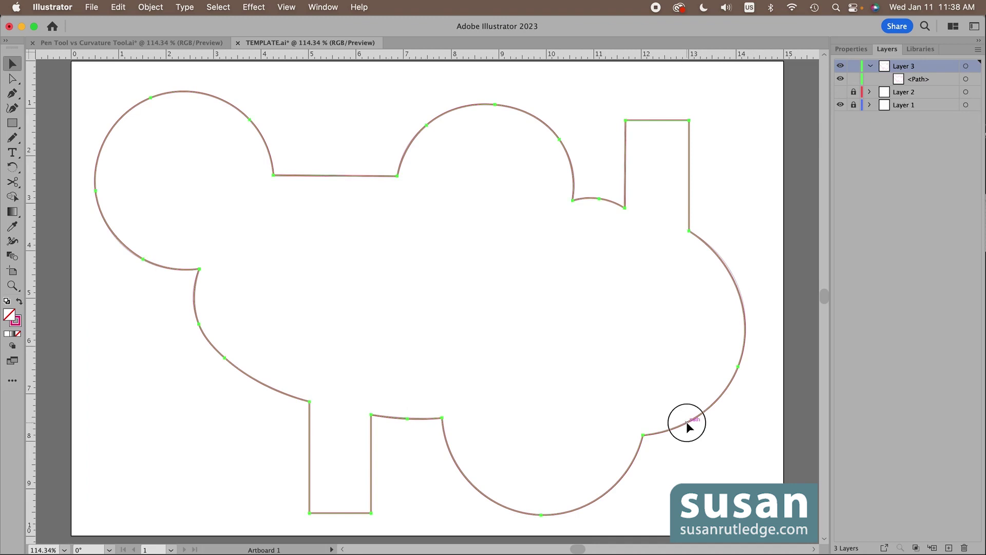
key("Delete")
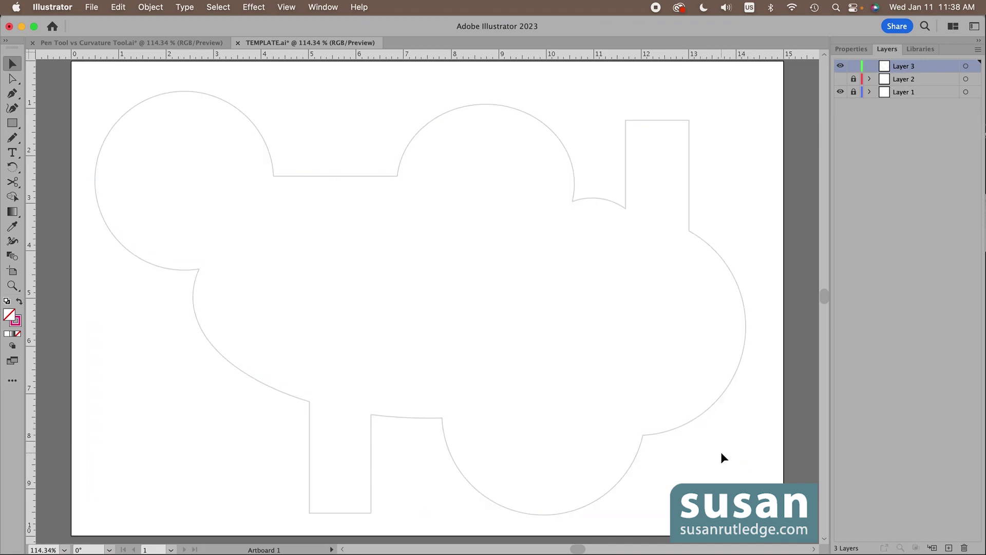
Step: Start a Pen Tool path at the tall rectangle's top and anchor down the right bulge, bottom circle and stem
key("p")
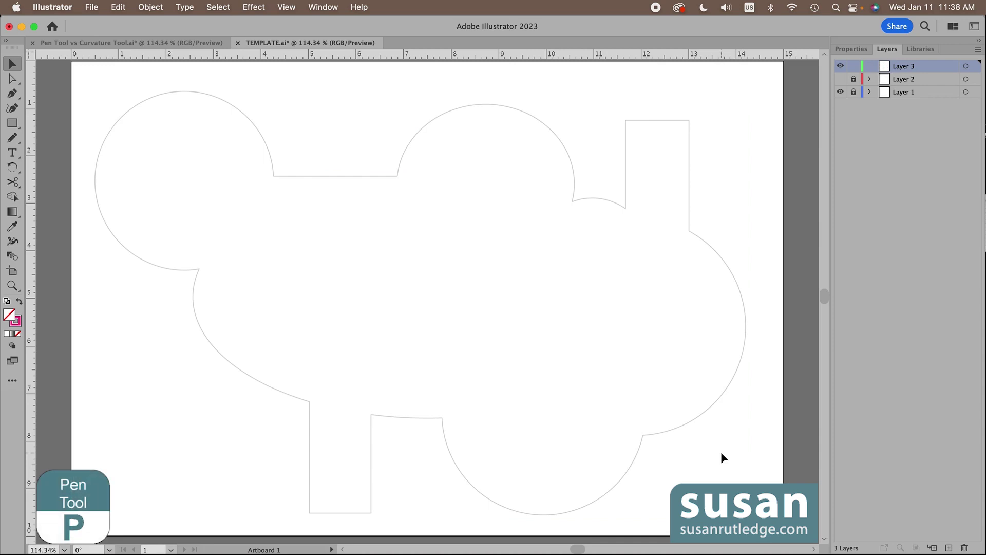
key("p")
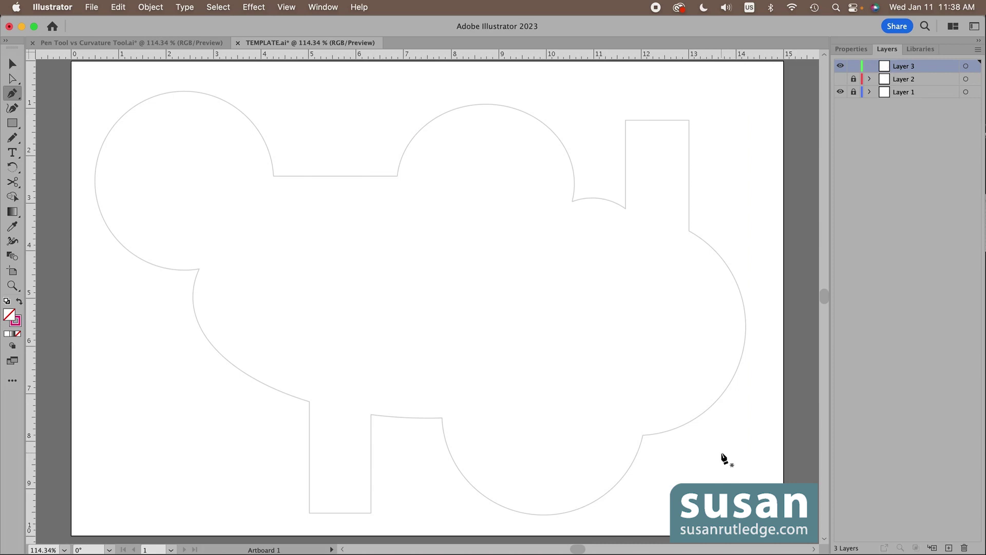
left_click(625, 120)
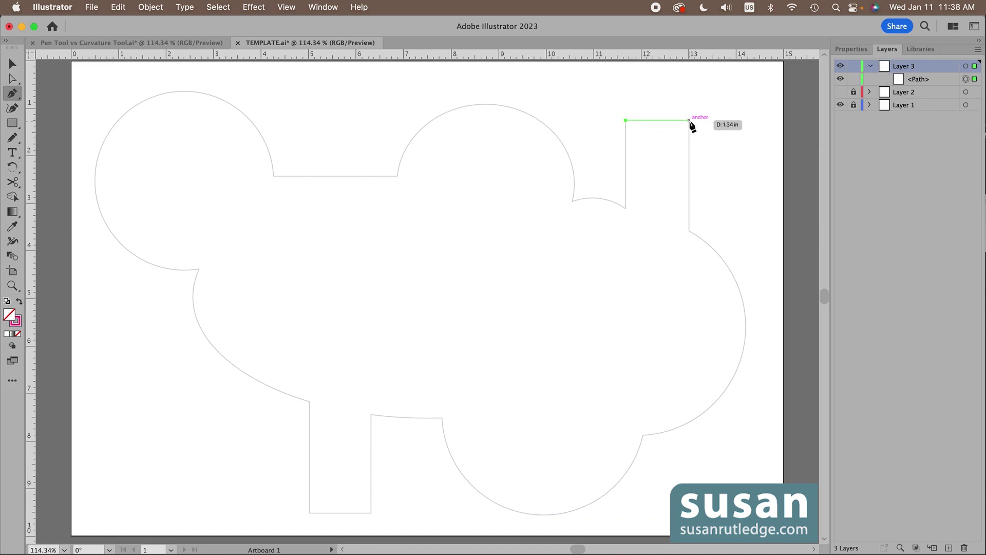
left_click(688, 121)
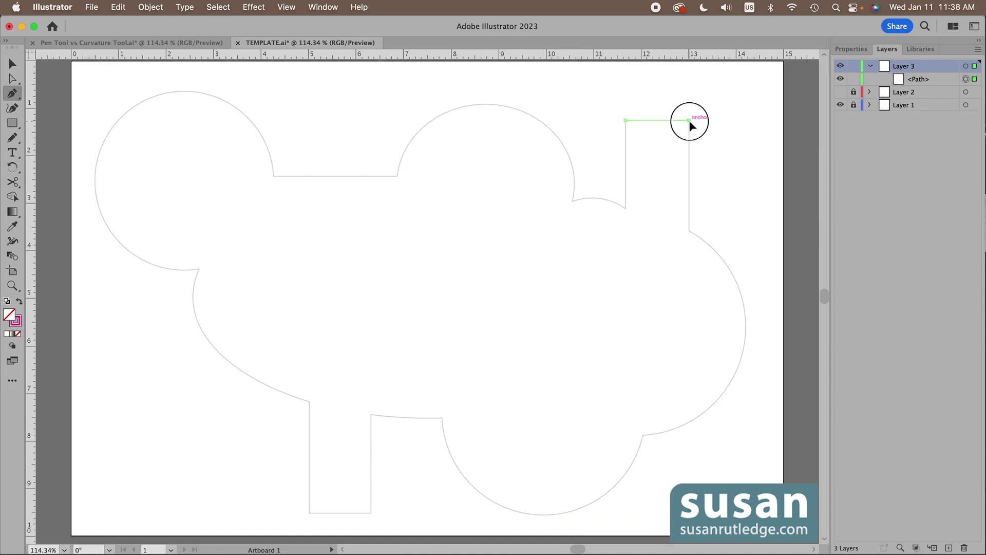
left_click(688, 231)
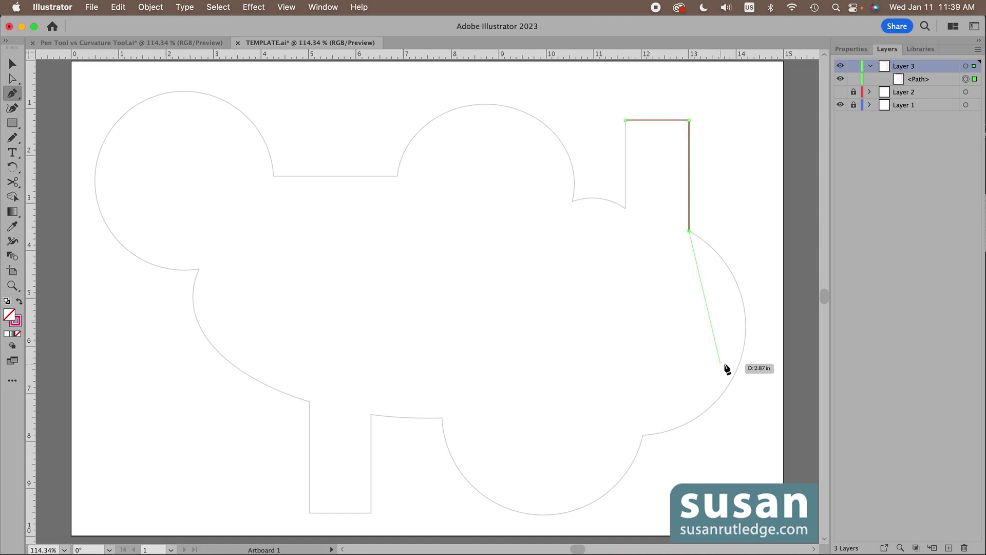
left_click(744, 342)
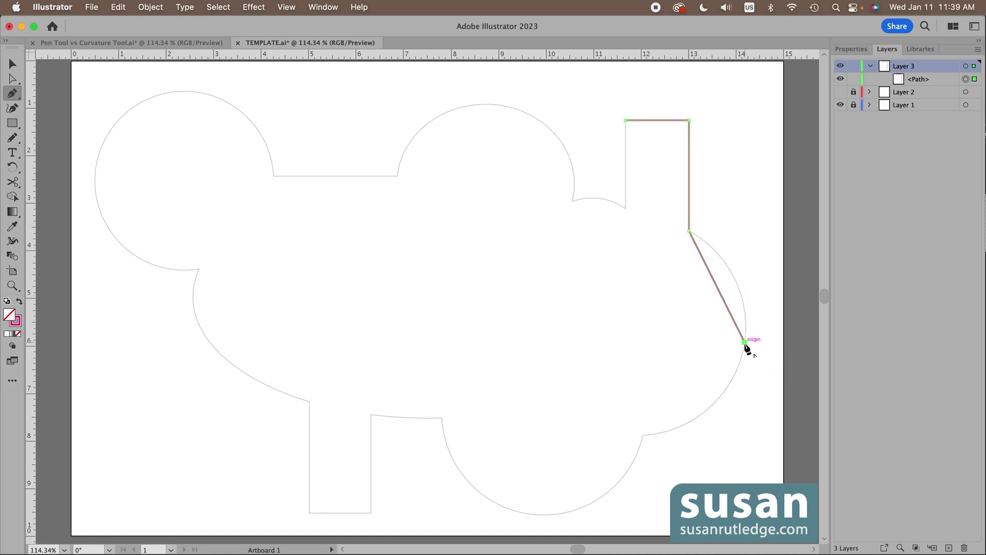
left_click(643, 435)
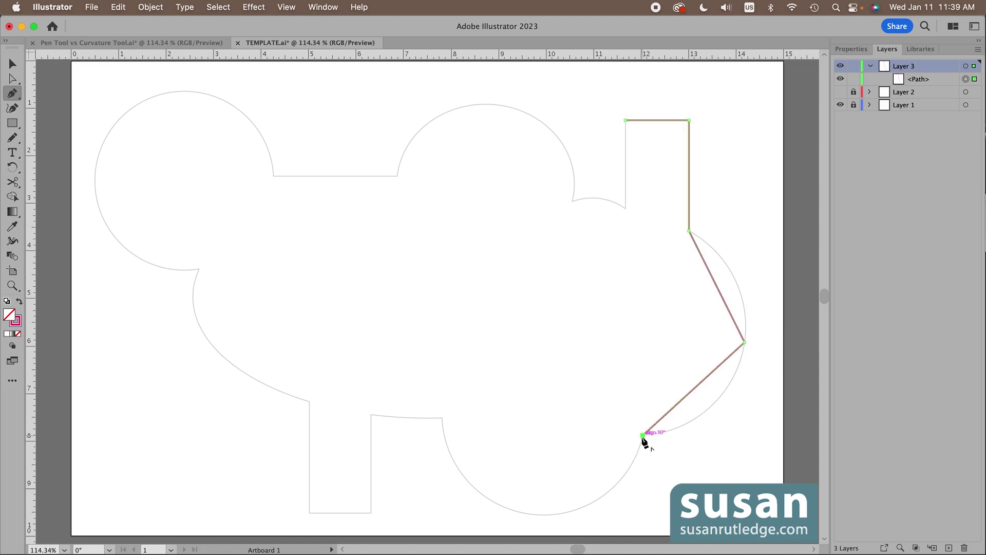
left_click(546, 515)
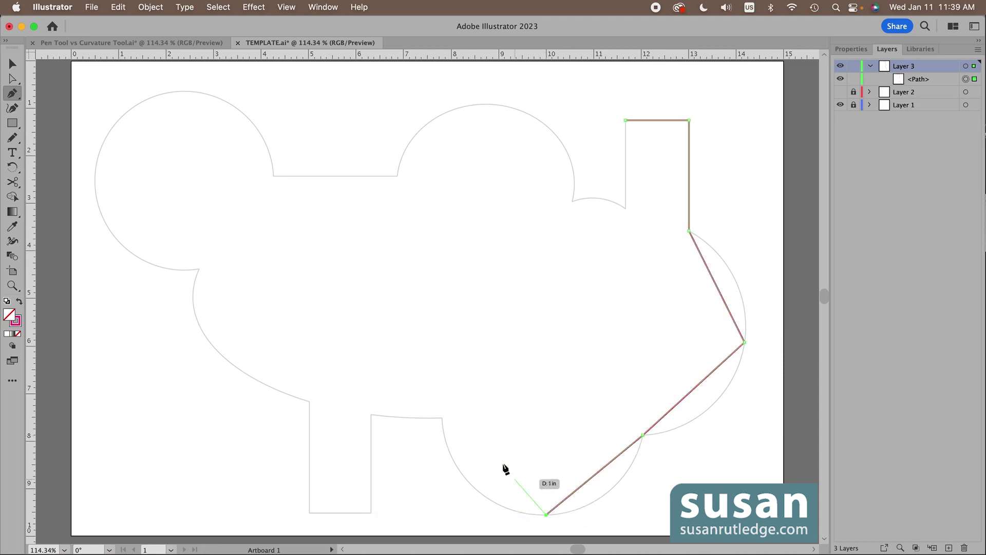
left_click(442, 418)
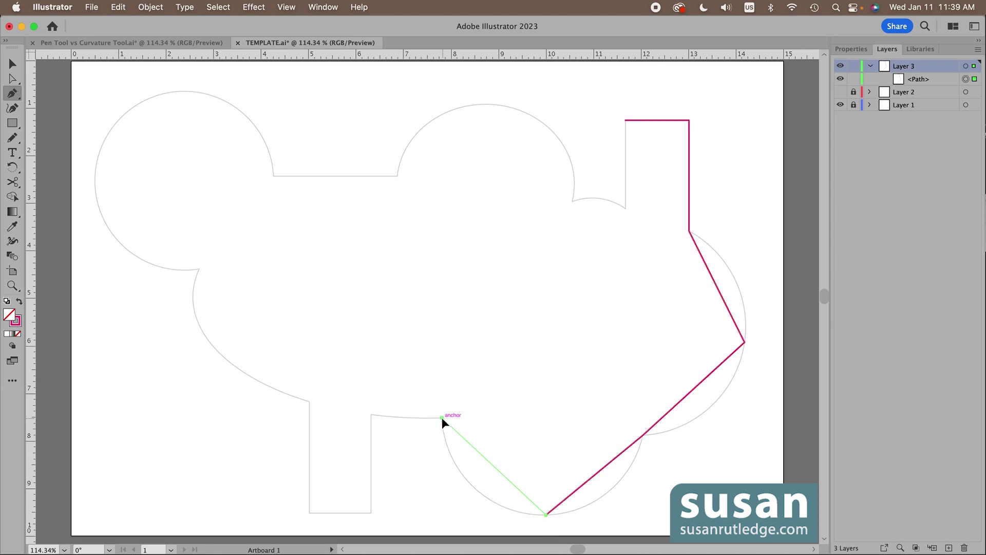
left_click(371, 414)
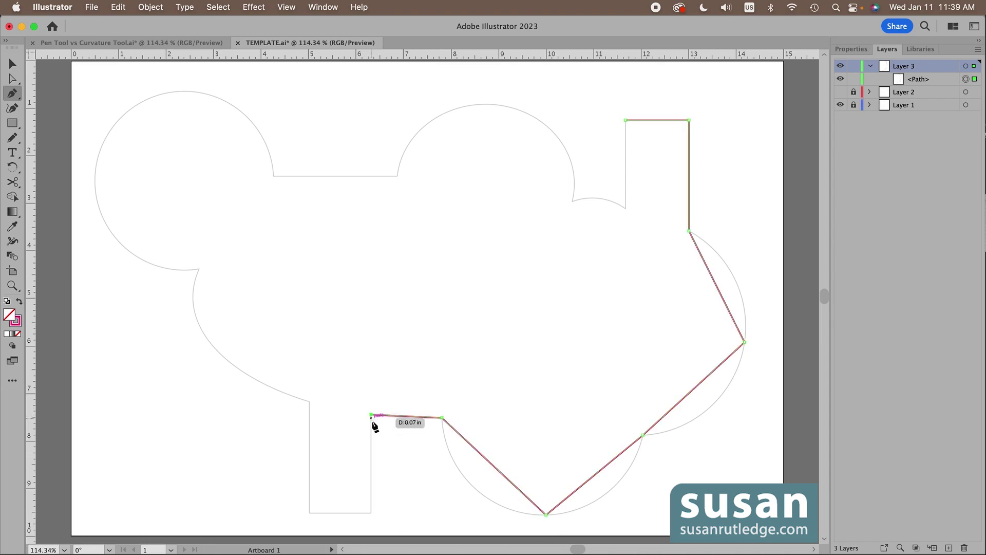
left_click(371, 512)
left_click(310, 513)
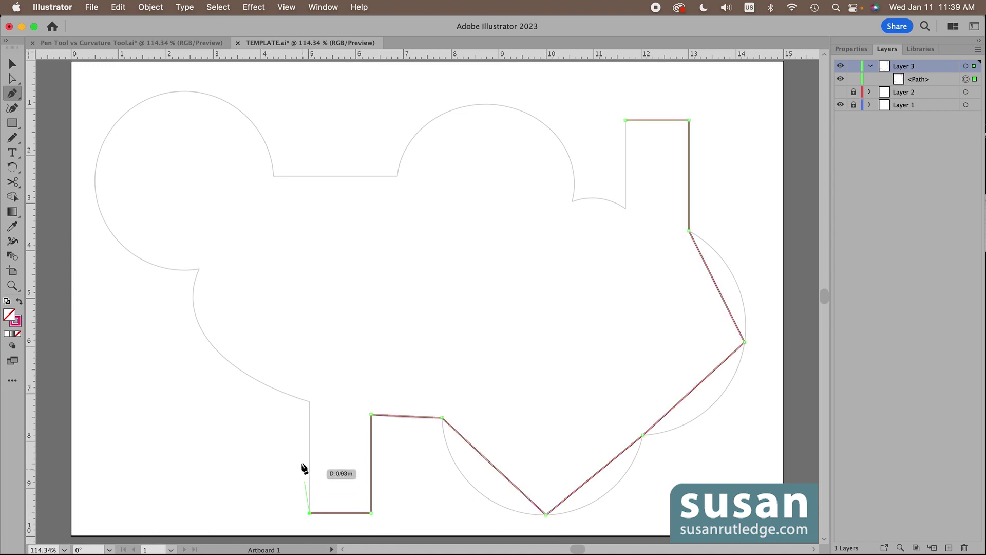
left_click(310, 400)
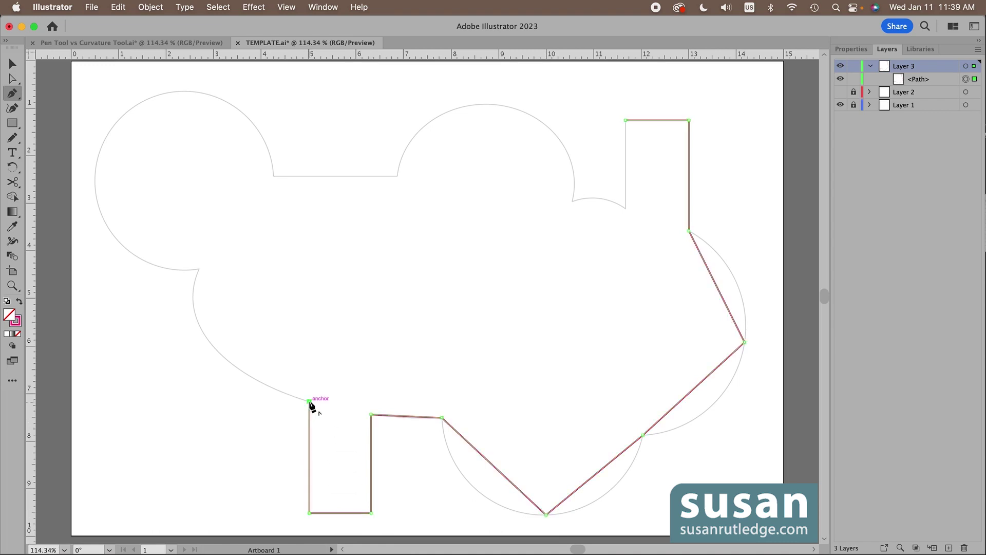
Step: Anchor around the left circle, flat top and middle circle, closing at the starting anchor
left_click(216, 351)
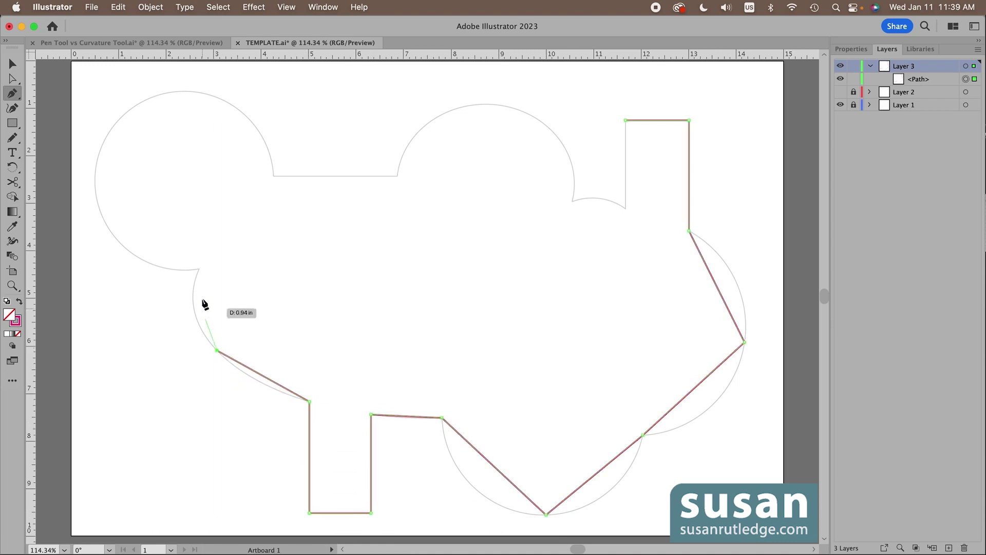
left_click(199, 268, "super")
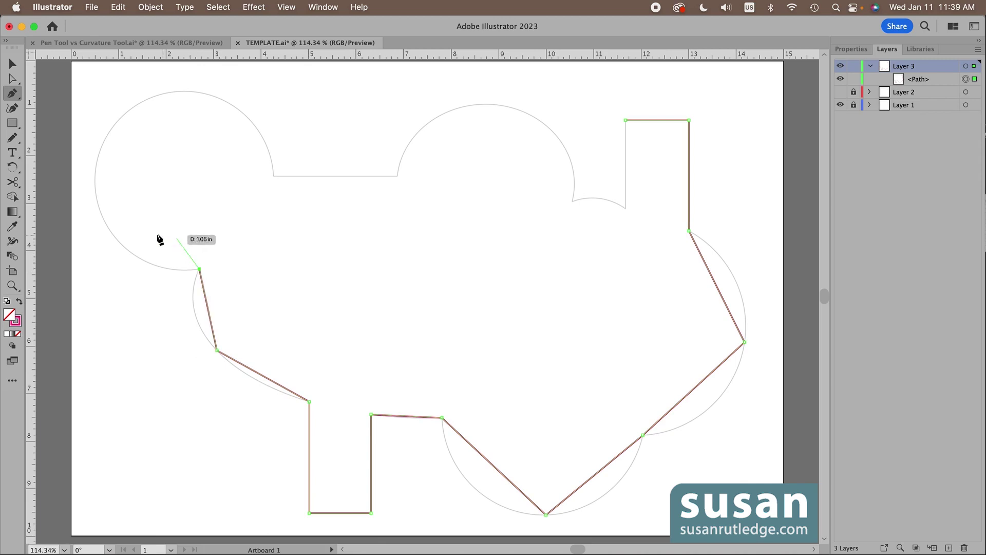
left_click(112, 233)
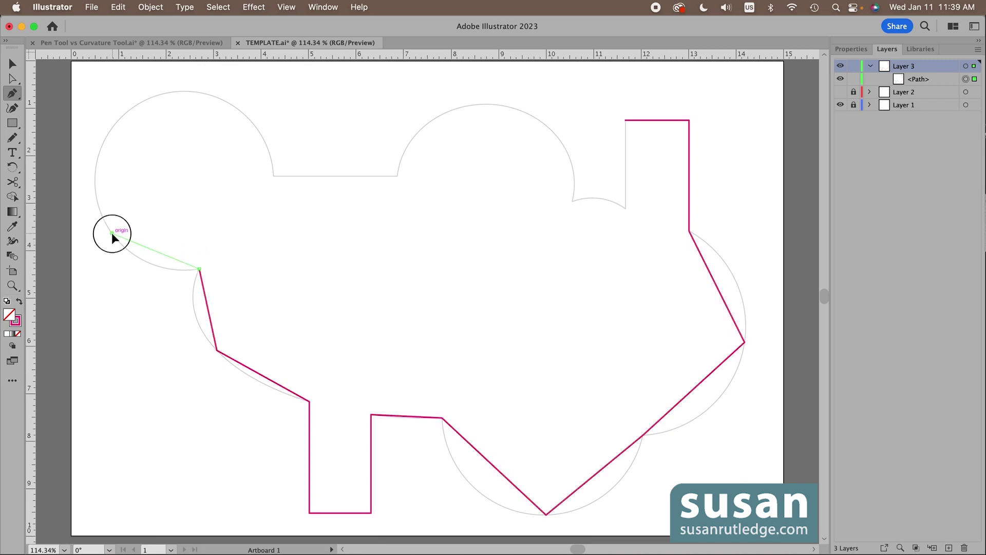
left_click(117, 122)
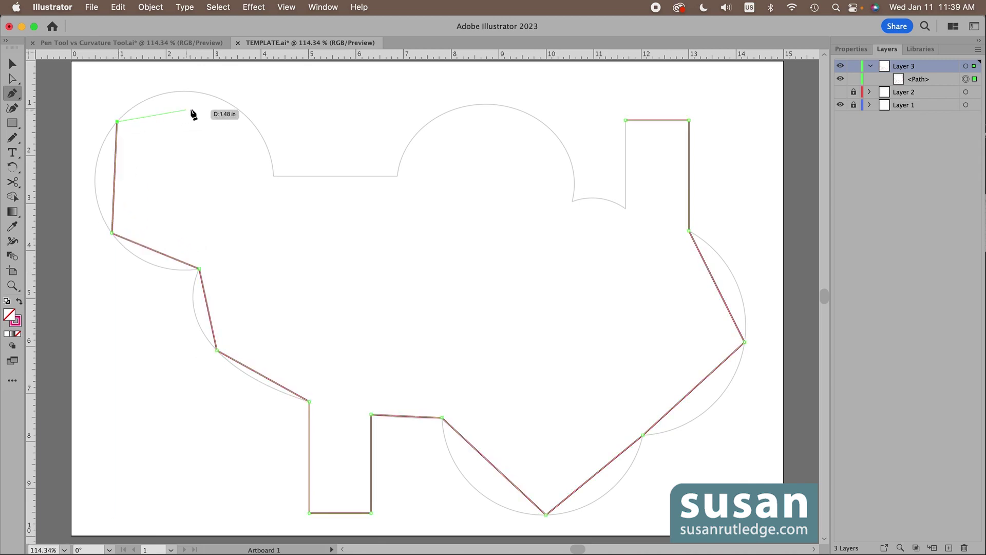
left_click(230, 103)
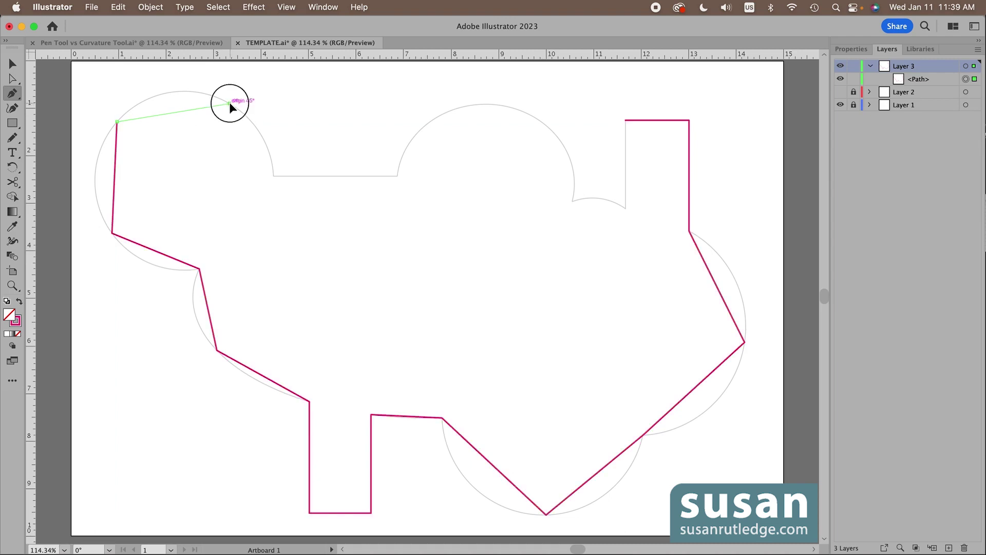
left_click(274, 176)
left_click(397, 176)
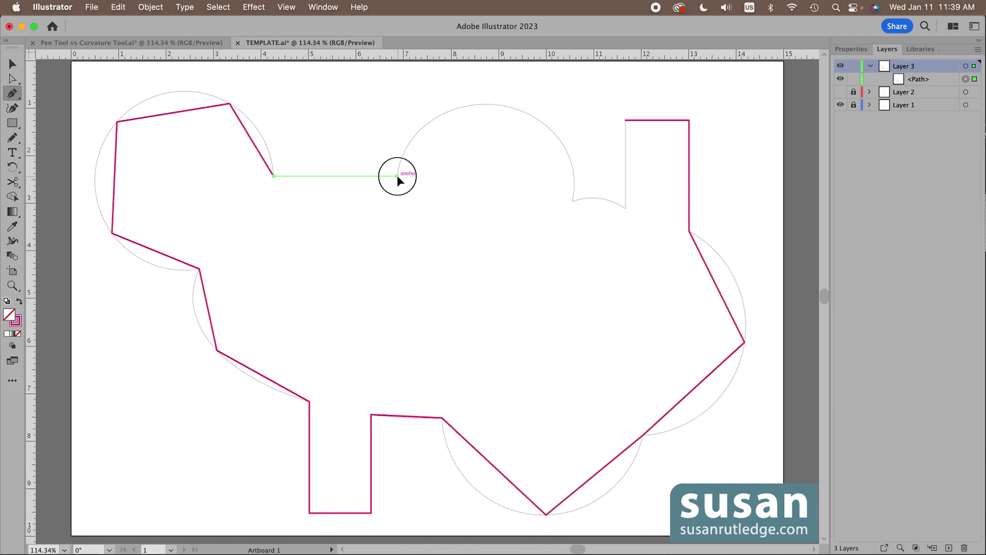
left_click(492, 105)
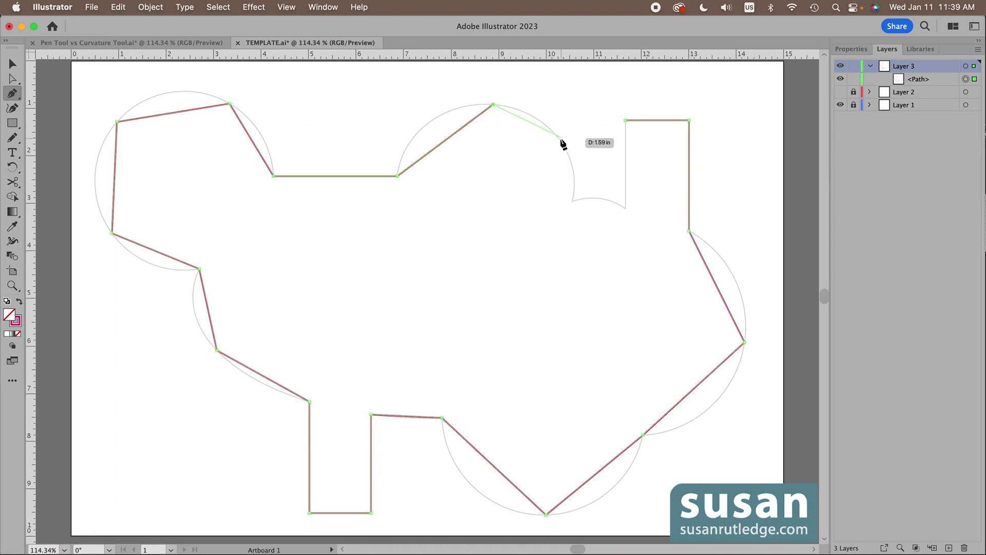
left_click(560, 140)
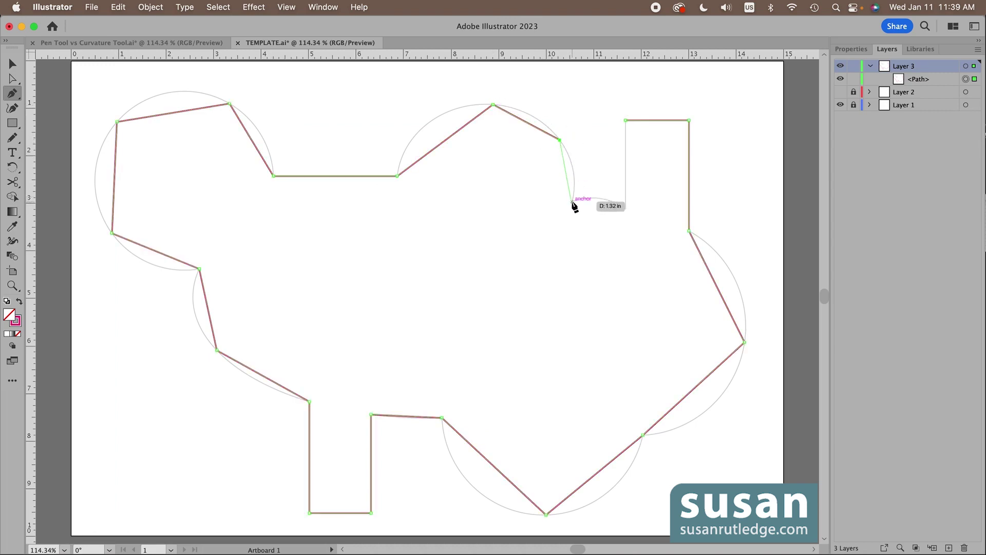
left_click(572, 201)
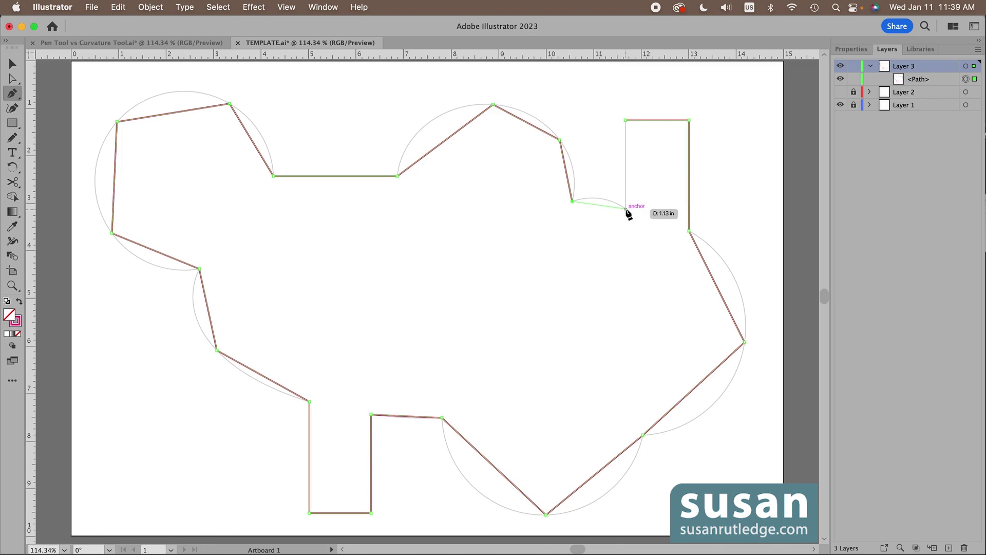
left_click(625, 207)
left_click(626, 122)
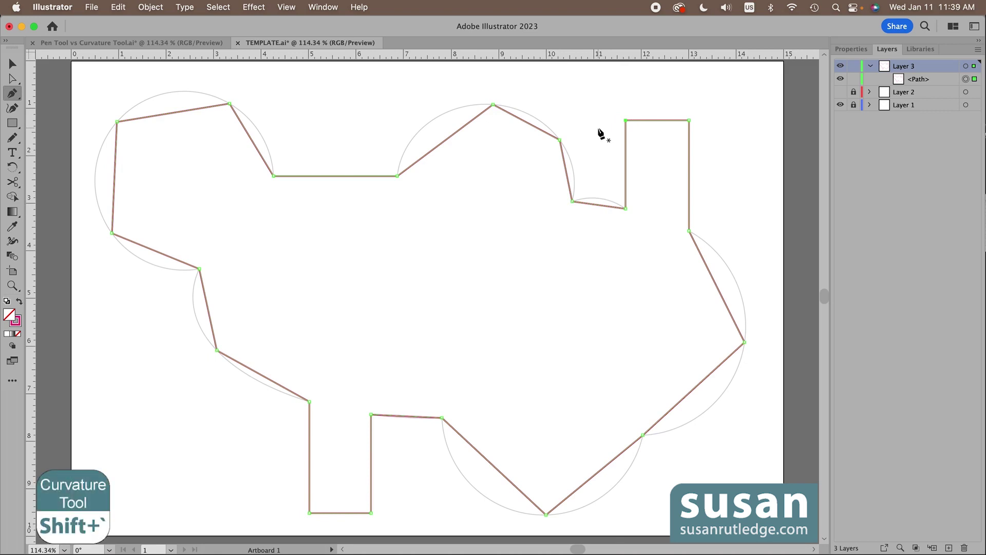
Step: Bend the right-side and bottom straight segments into curves with the Curvature Tool
key("shift+grave")
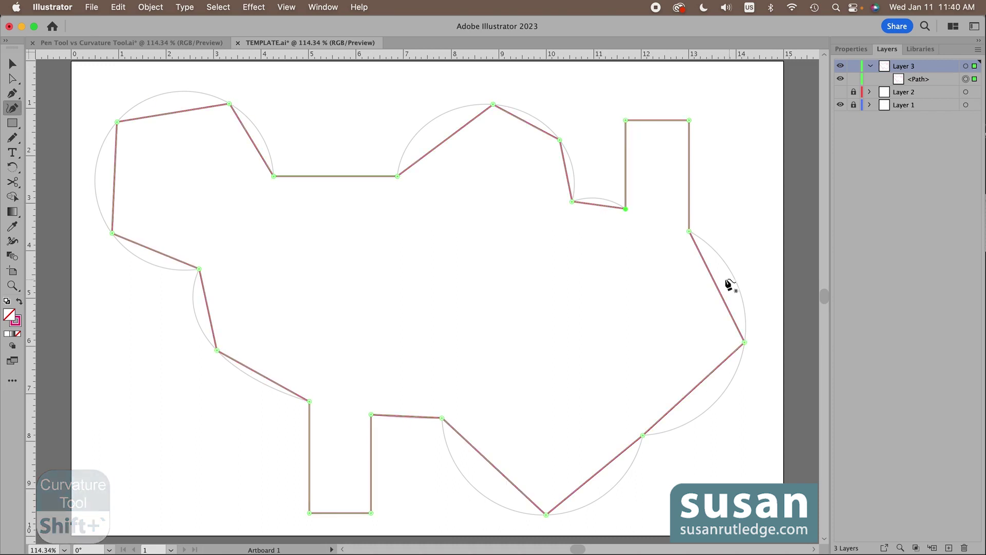
left_click_drag(716, 282, 735, 280)
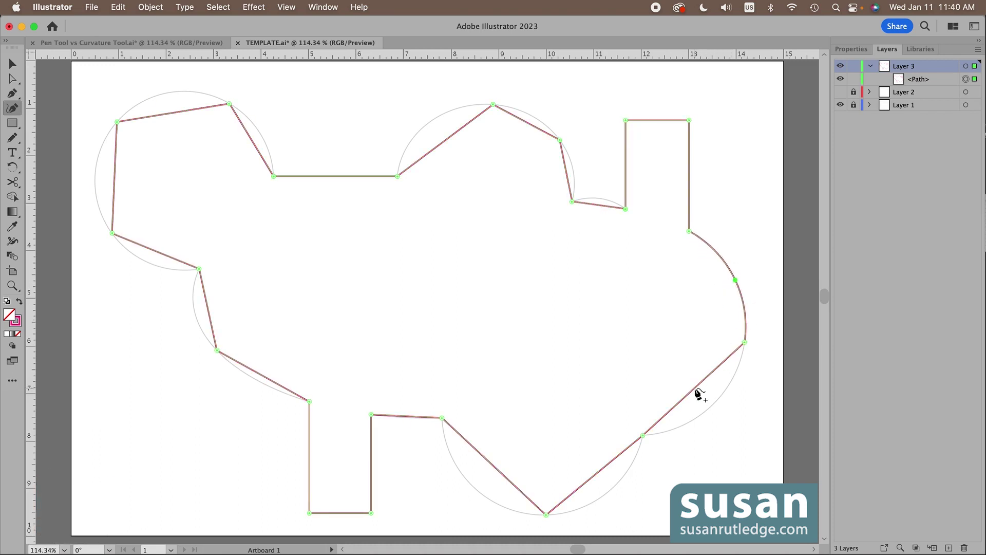
left_click_drag(697, 392, 706, 409)
left_click_drag(592, 477, 606, 491)
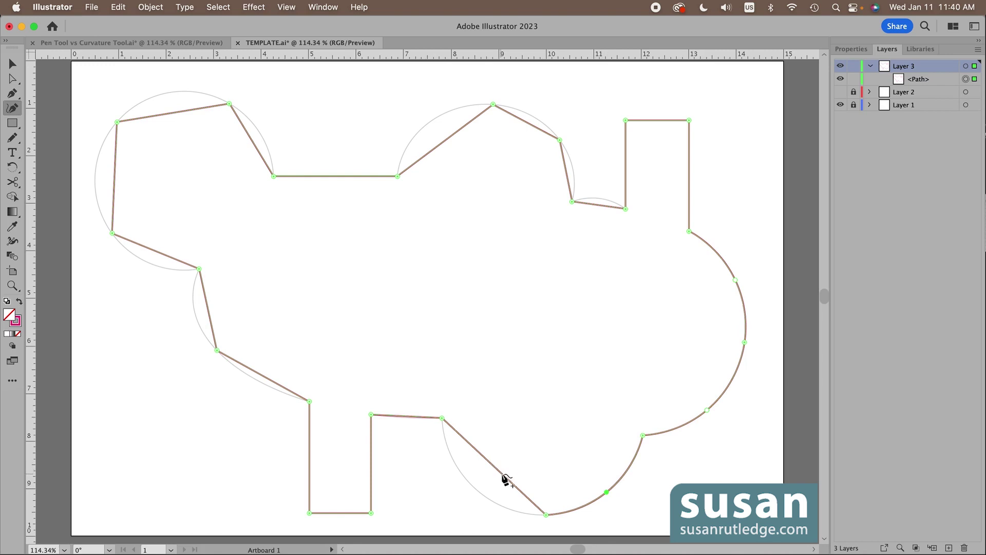
left_click_drag(504, 475, 482, 494)
left_click(408, 418)
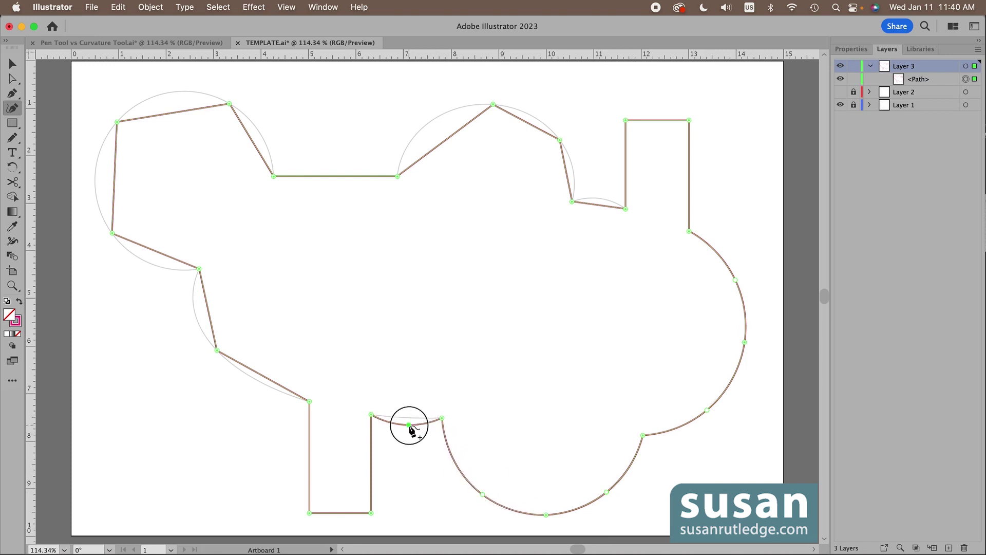
left_click(257, 378)
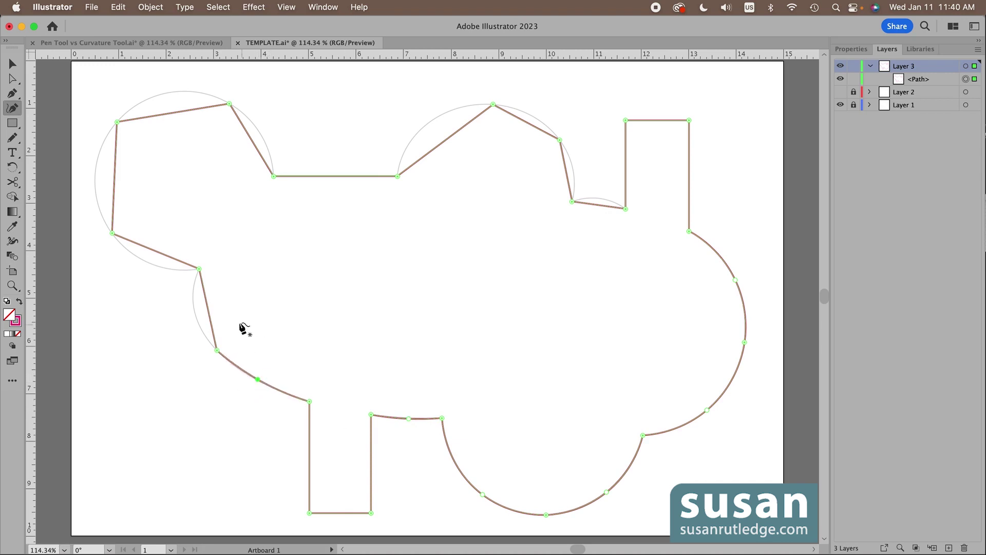
Step: Round the lower-left bulge, the left and middle circles, and the dip before the chimney
left_click_drag(209, 312, 195, 310)
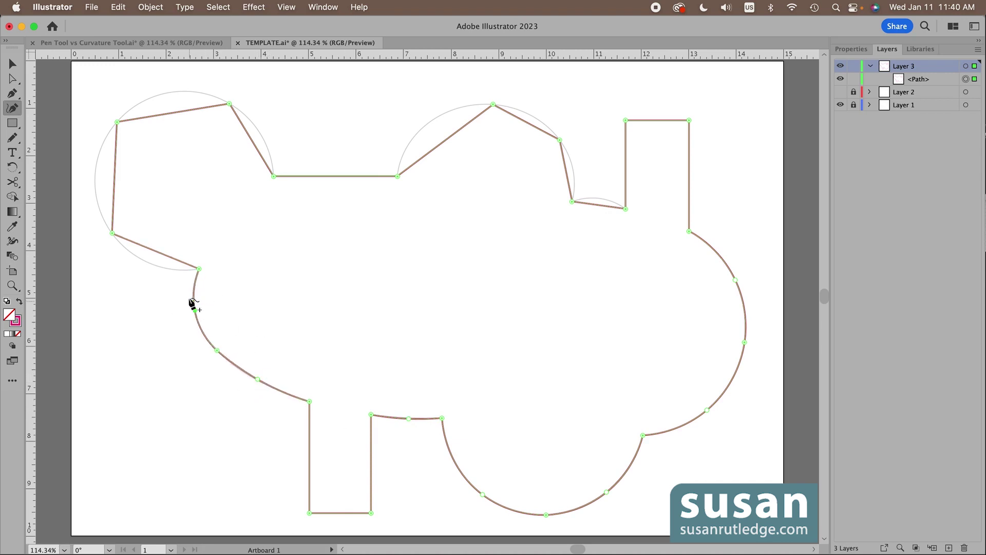
left_click_drag(161, 257, 149, 262)
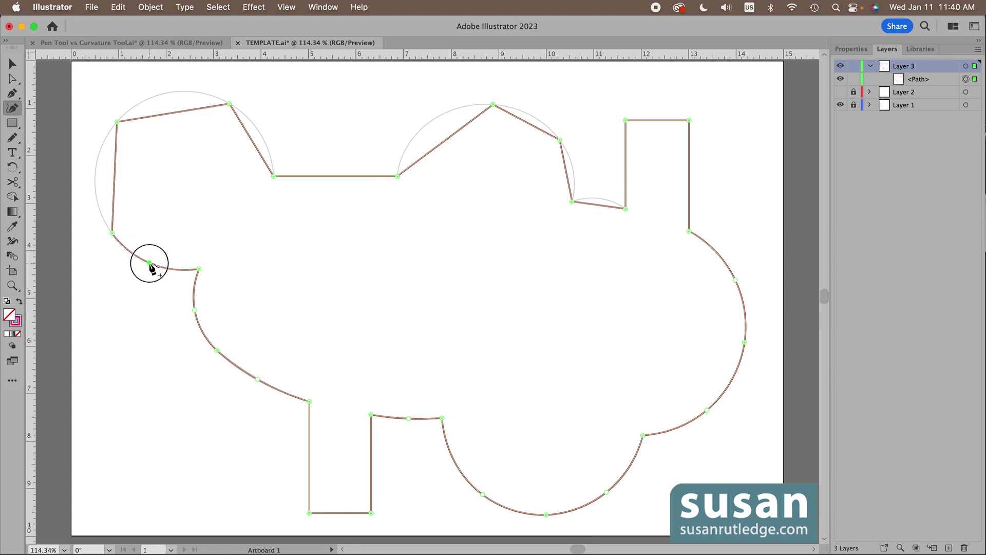
left_click_drag(115, 178, 97, 176)
left_click_drag(166, 113, 161, 95)
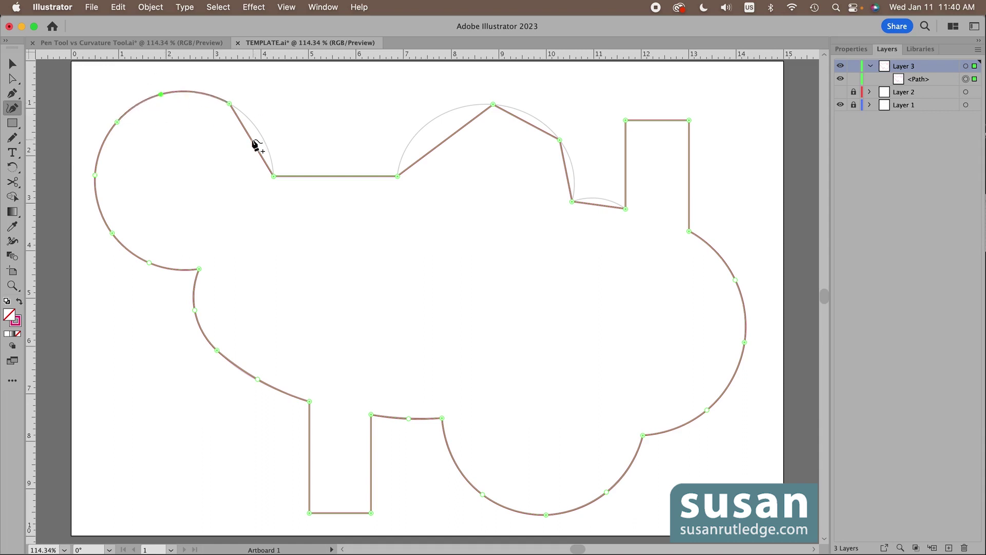
left_click_drag(251, 139, 262, 136)
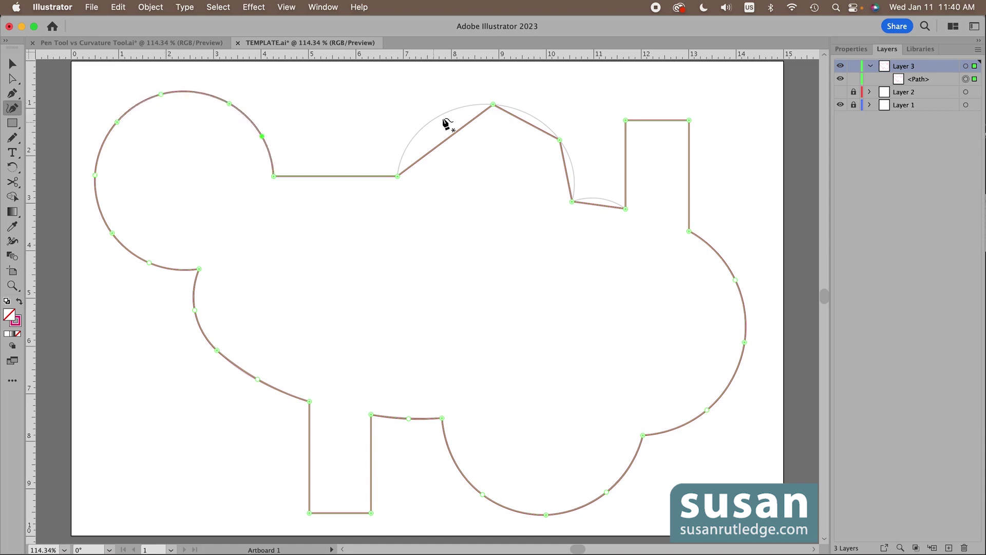
left_click_drag(447, 140, 430, 120)
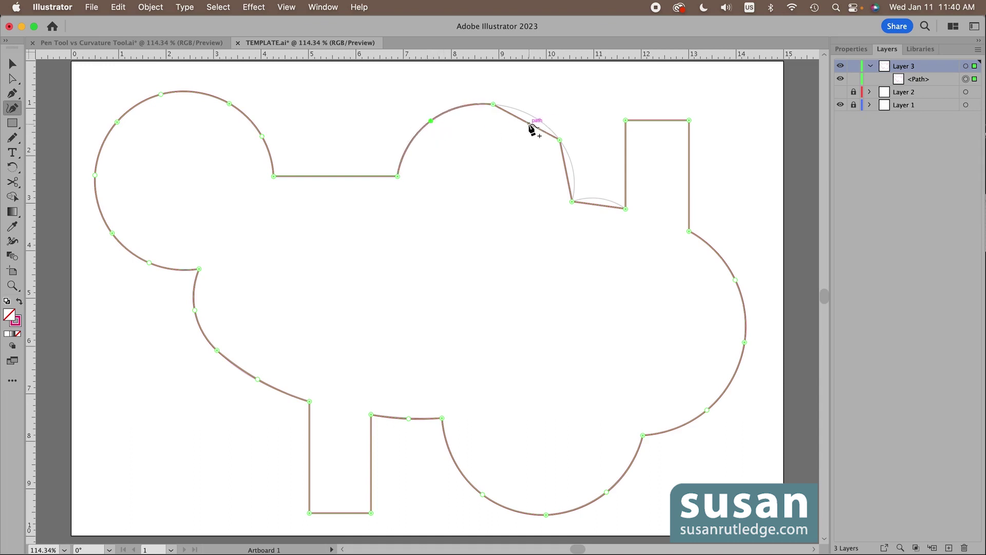
left_click_drag(528, 123, 534, 116)
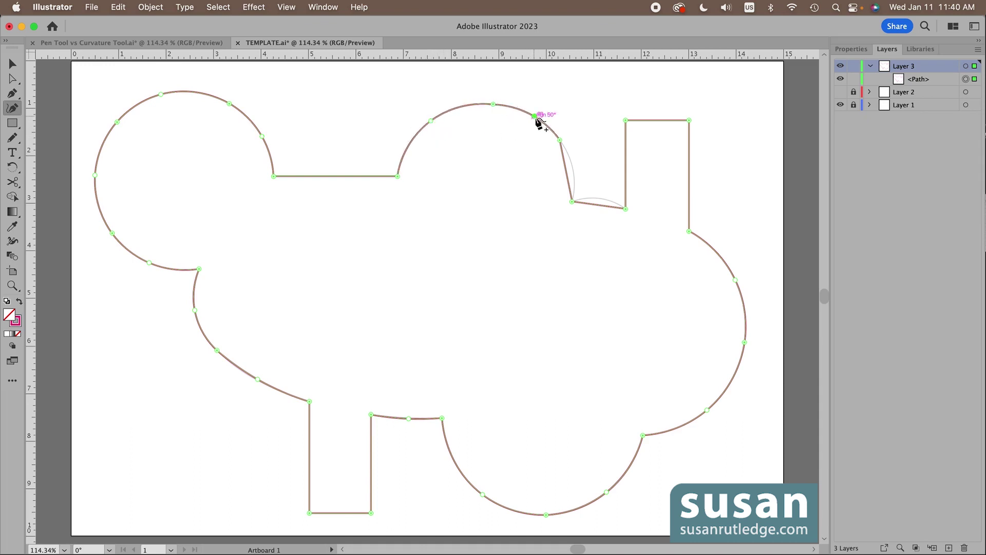
left_click_drag(568, 172, 573, 169)
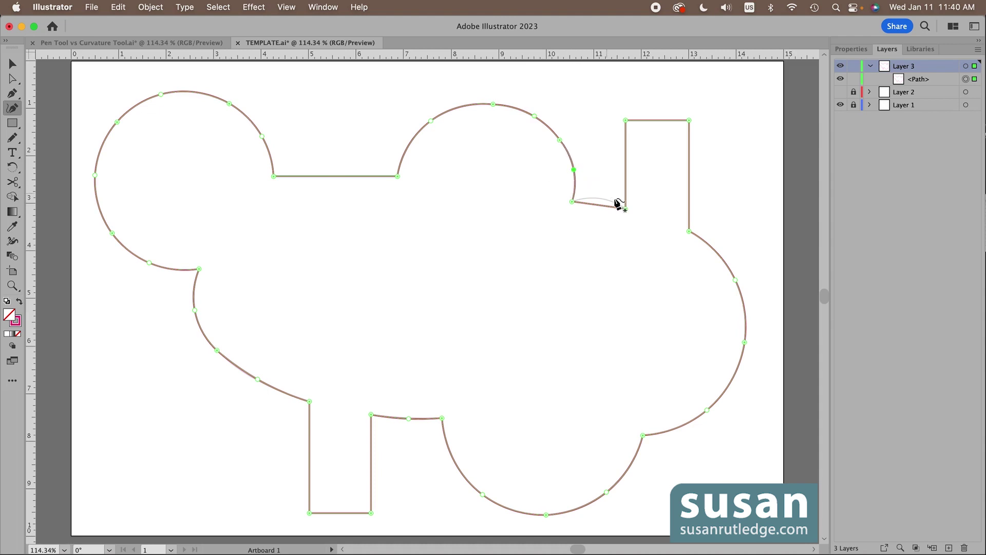
left_click_drag(605, 210, 604, 200)
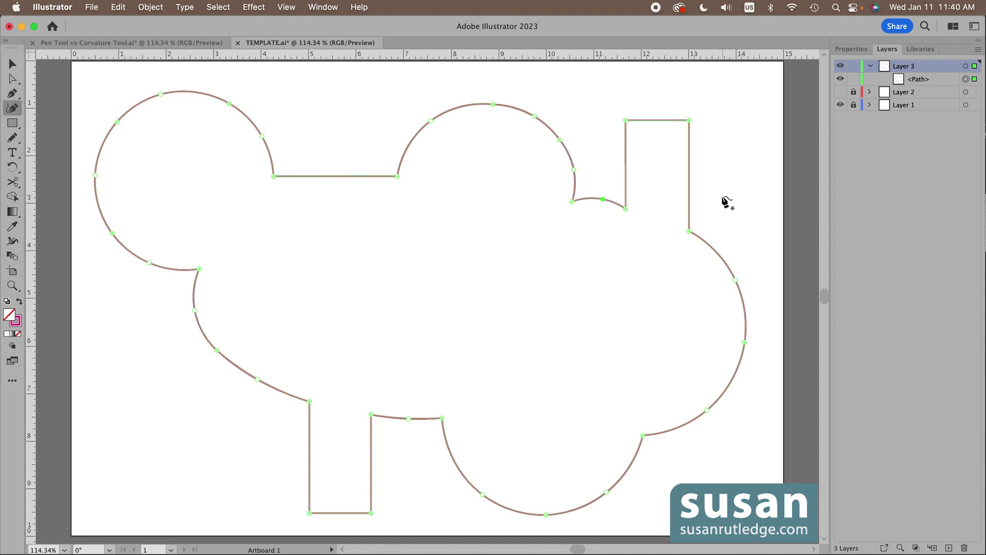
Step: Deselect the finished cloud trace with the Selection Tool to view it
key("v")
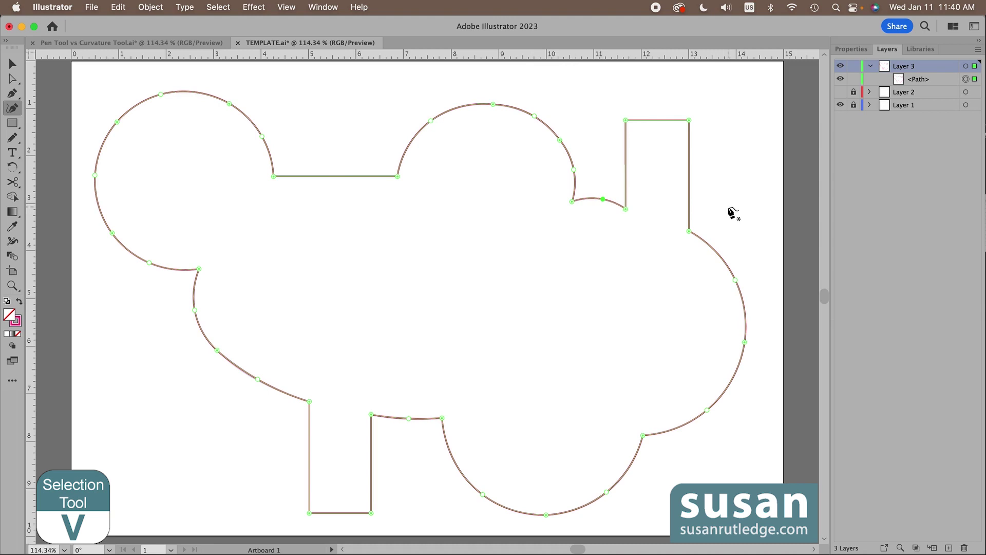
left_click(766, 192)
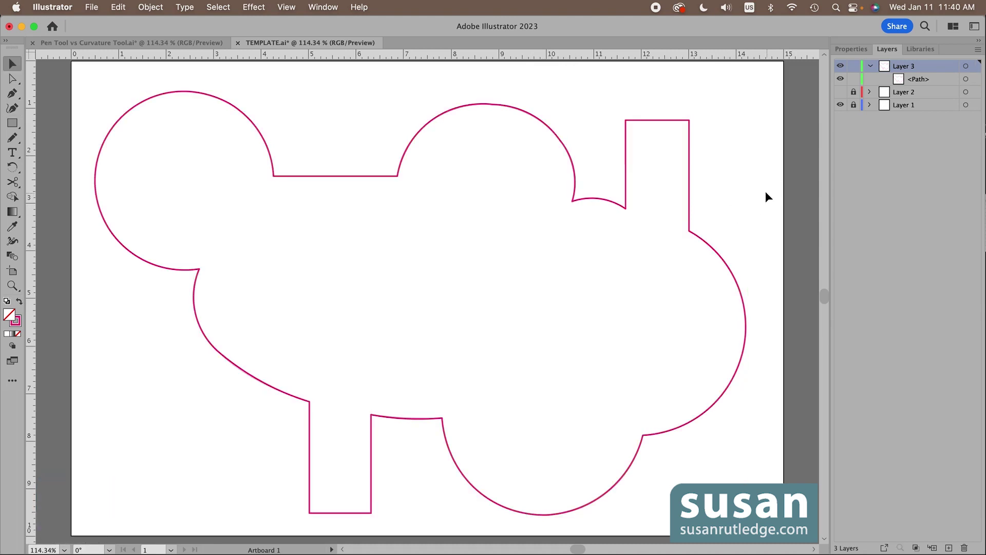